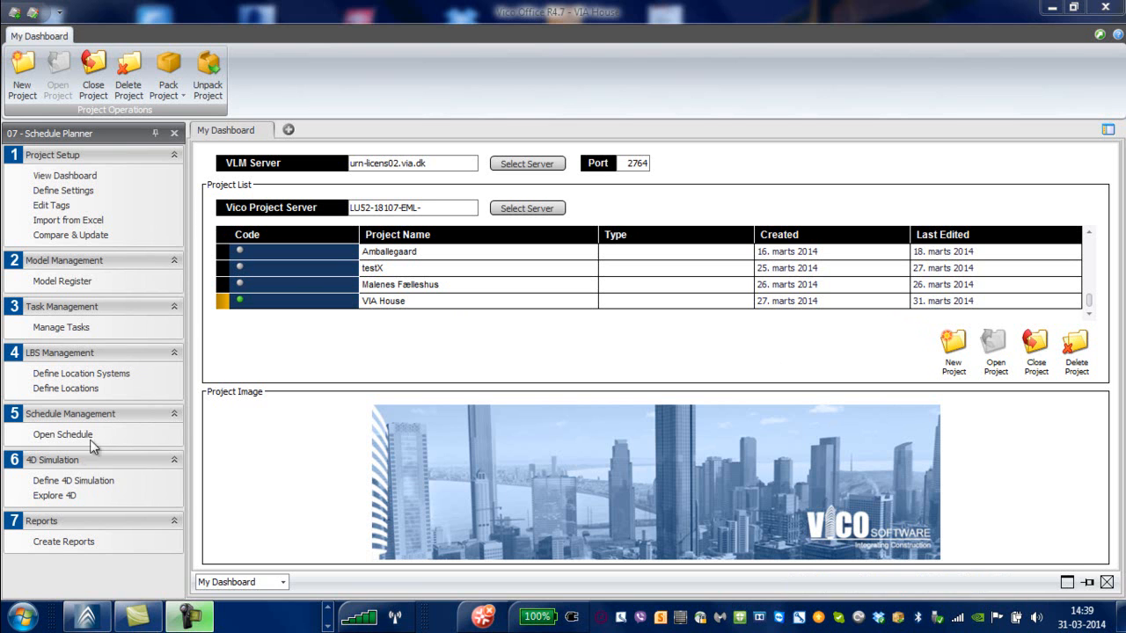
Open the VIA House project's schedule in Schedule Planner and maximize its flowline view.
left_click(66, 438)
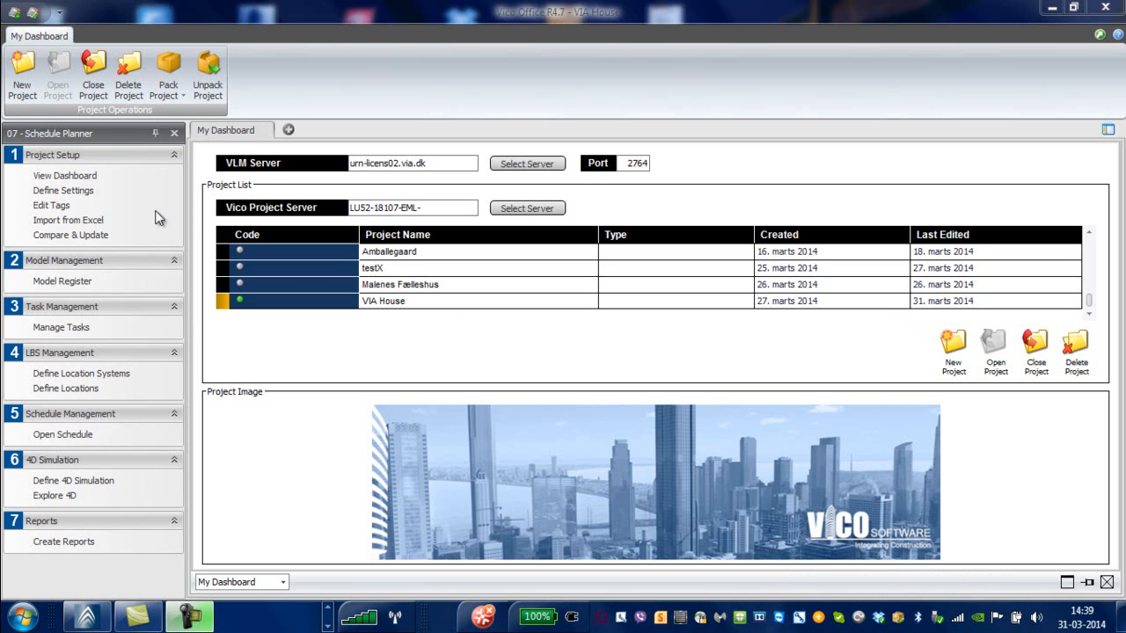
left_click(90, 135)
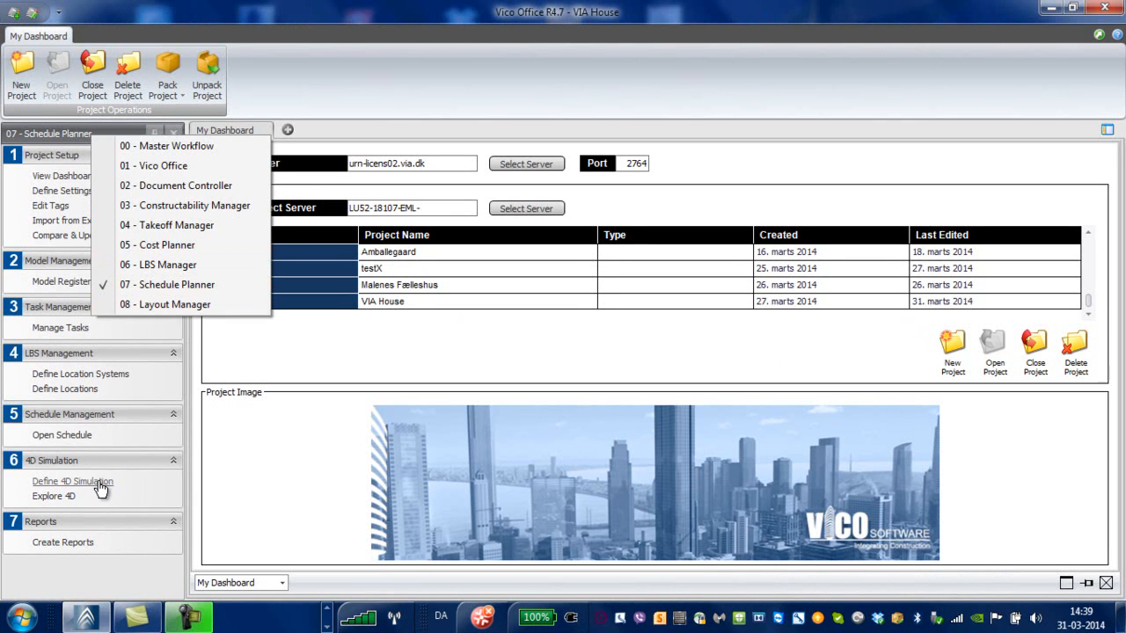
left_click(69, 439)
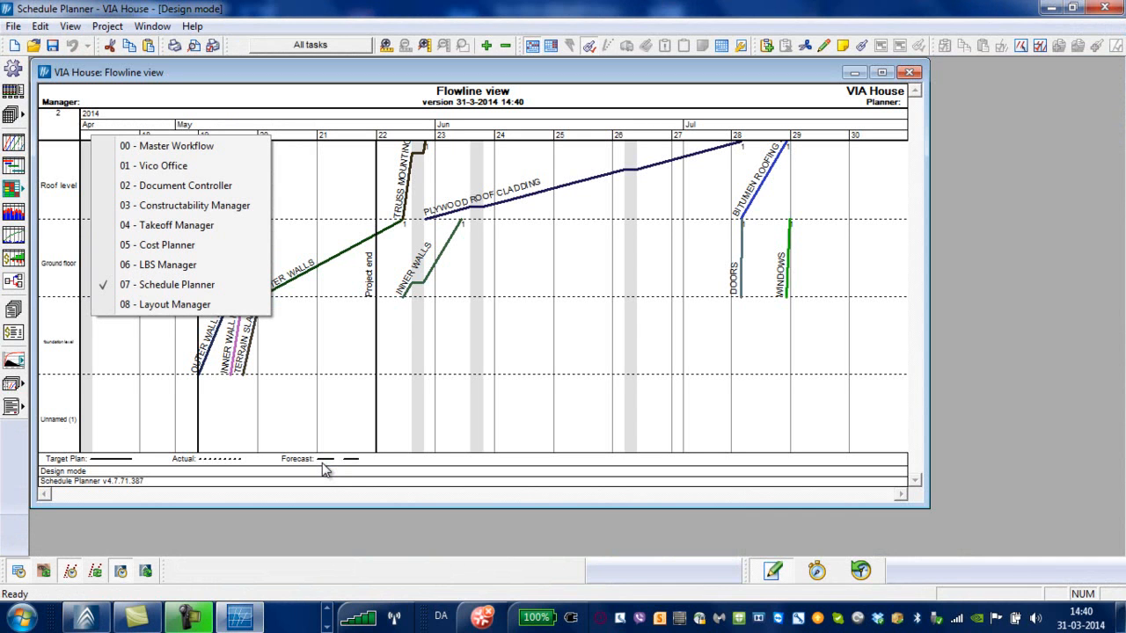
left_click(321, 463)
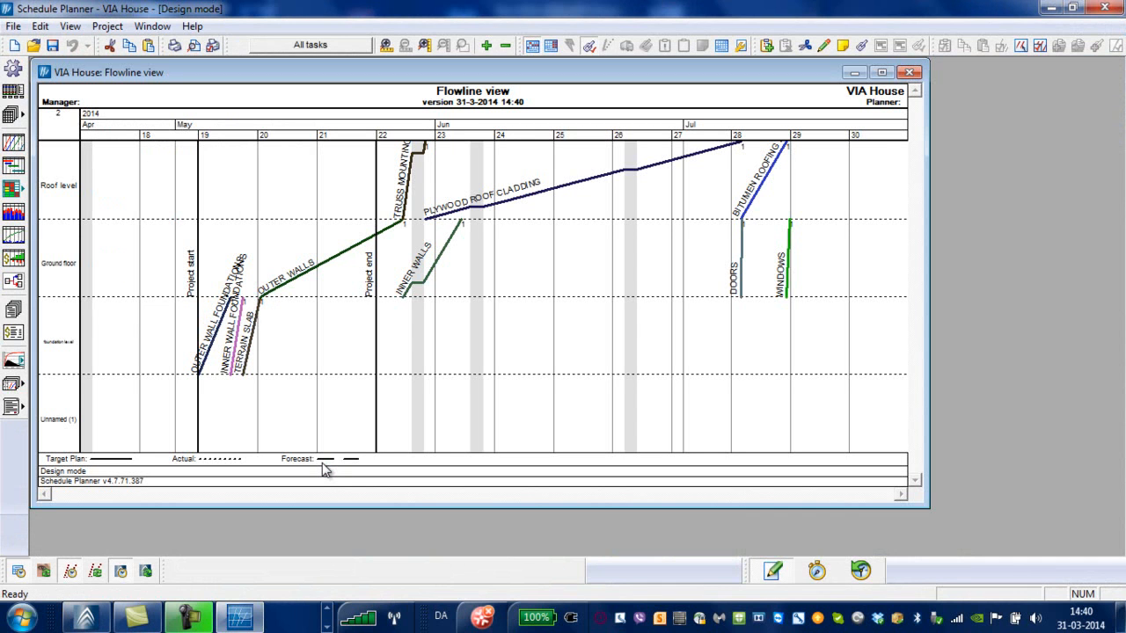
left_click(883, 72)
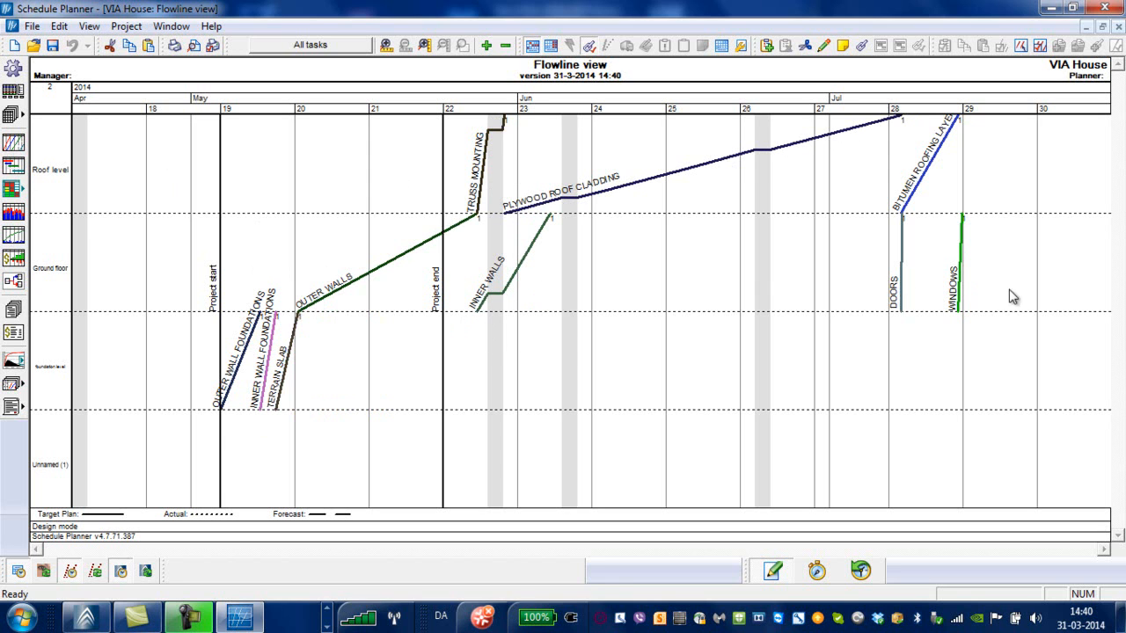
Examine the resources and quantities of the Plywood roof cladding task without changing them.
left_click(768, 150)
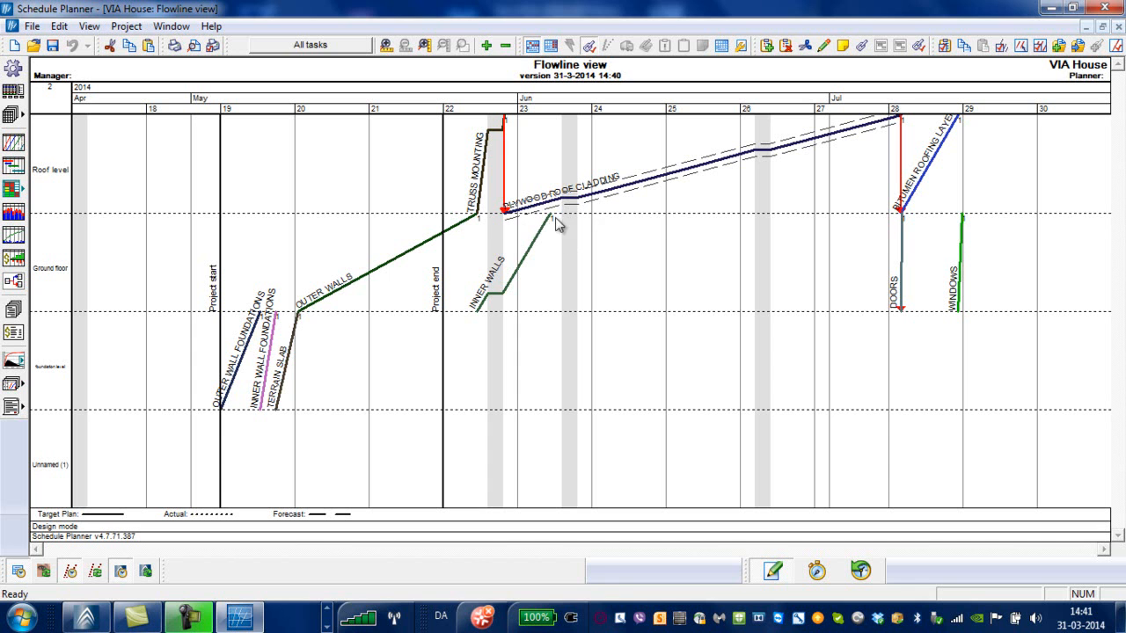
double_click(625, 189)
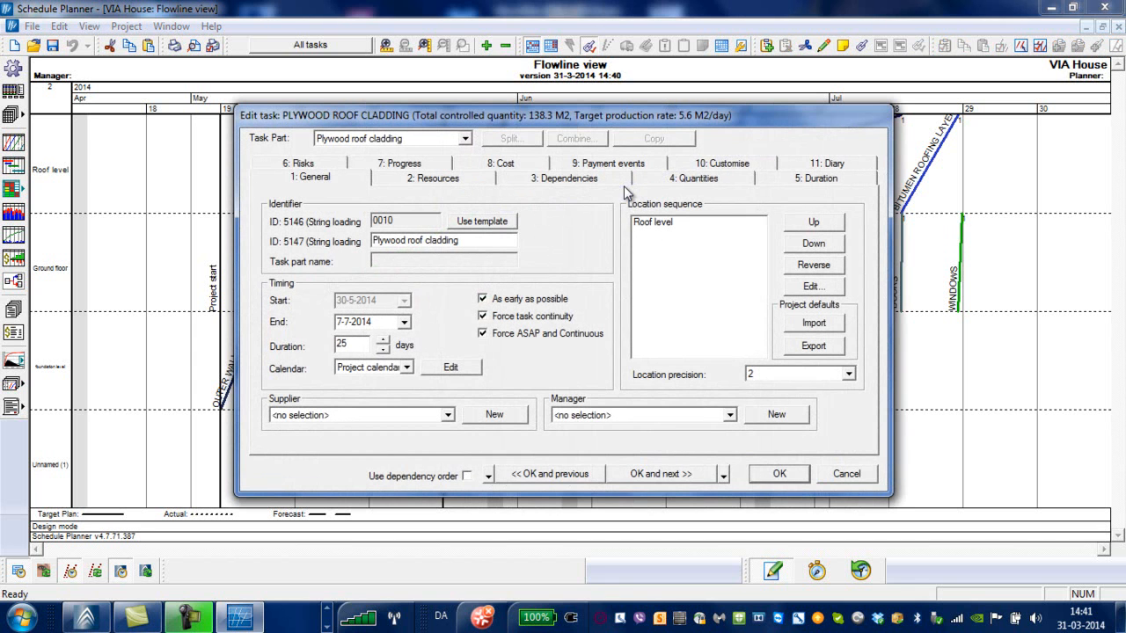
left_click(484, 175)
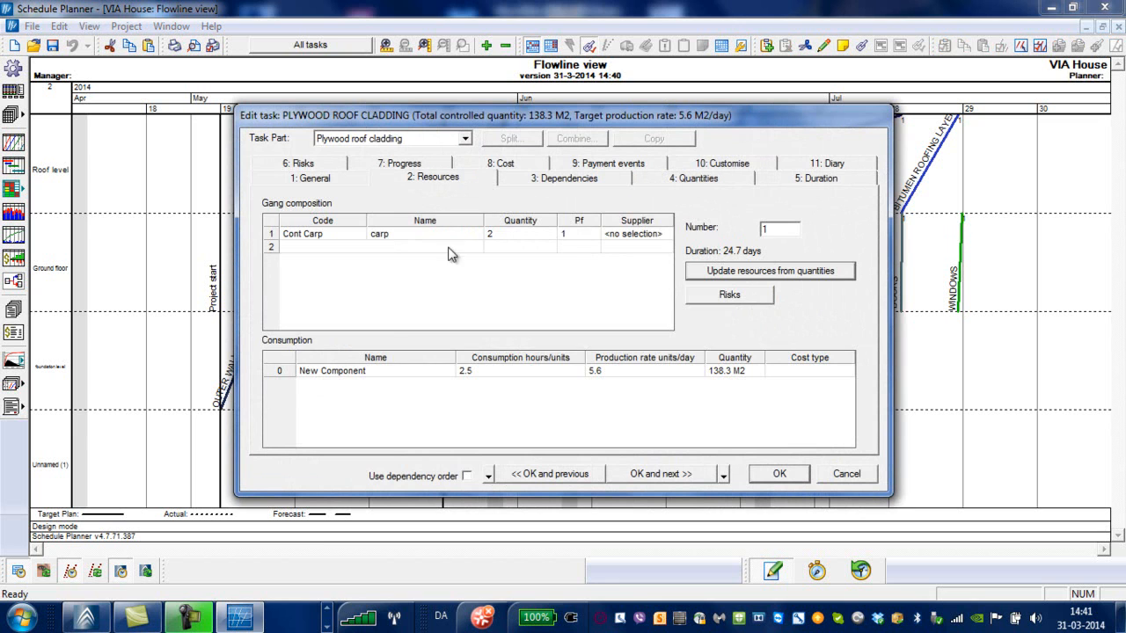
left_click(712, 180)
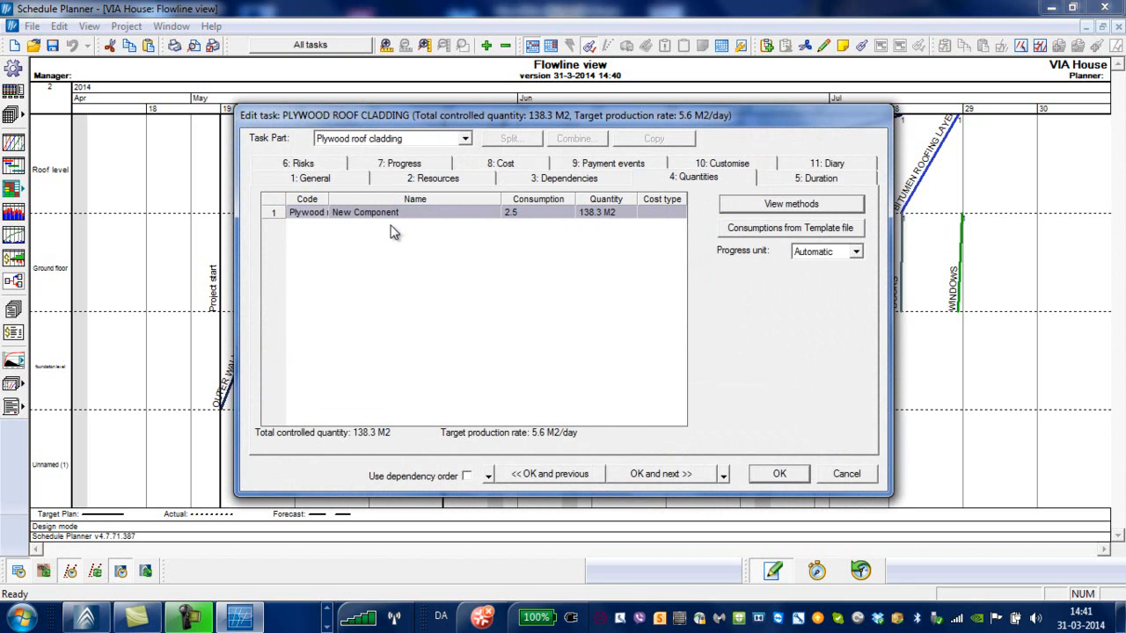
left_click(850, 476)
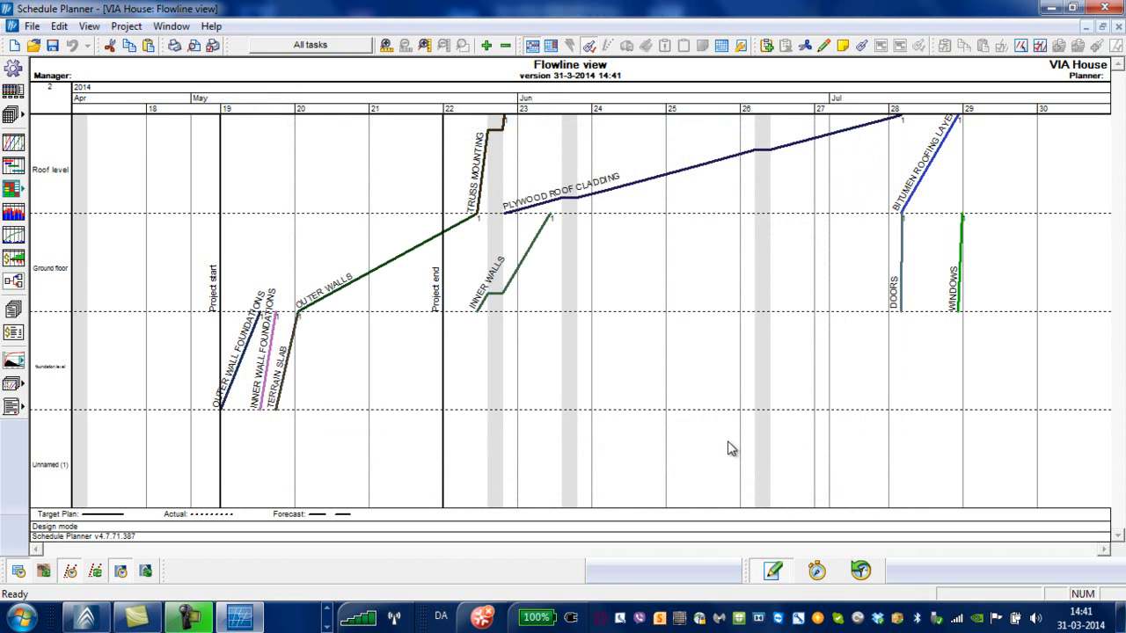
Switch the schedule to control mode and display the schedule task control chart with wider task columns.
scroll(728, 442, "up", 2)
scroll(727, 448, "down", 1)
left_click(817, 572)
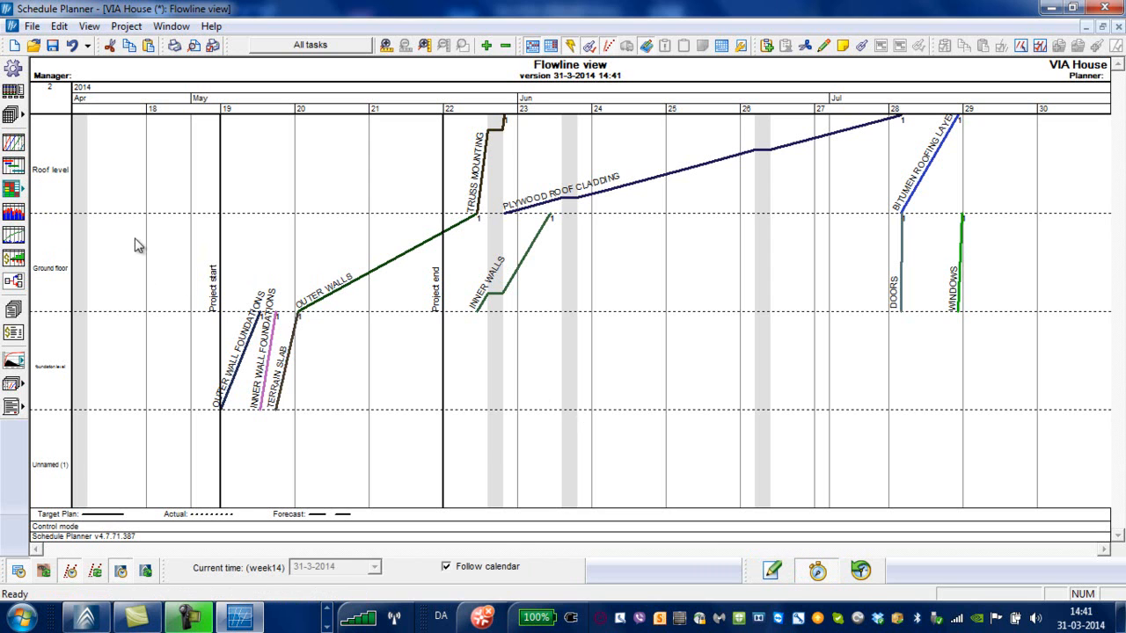
left_click(18, 192)
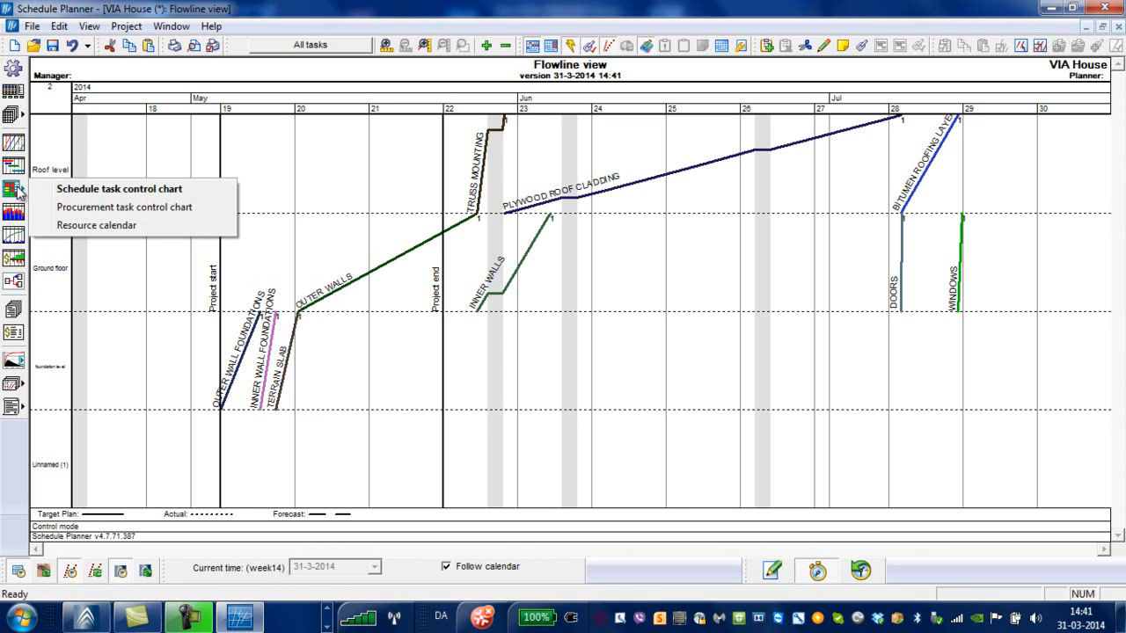
left_click(104, 191)
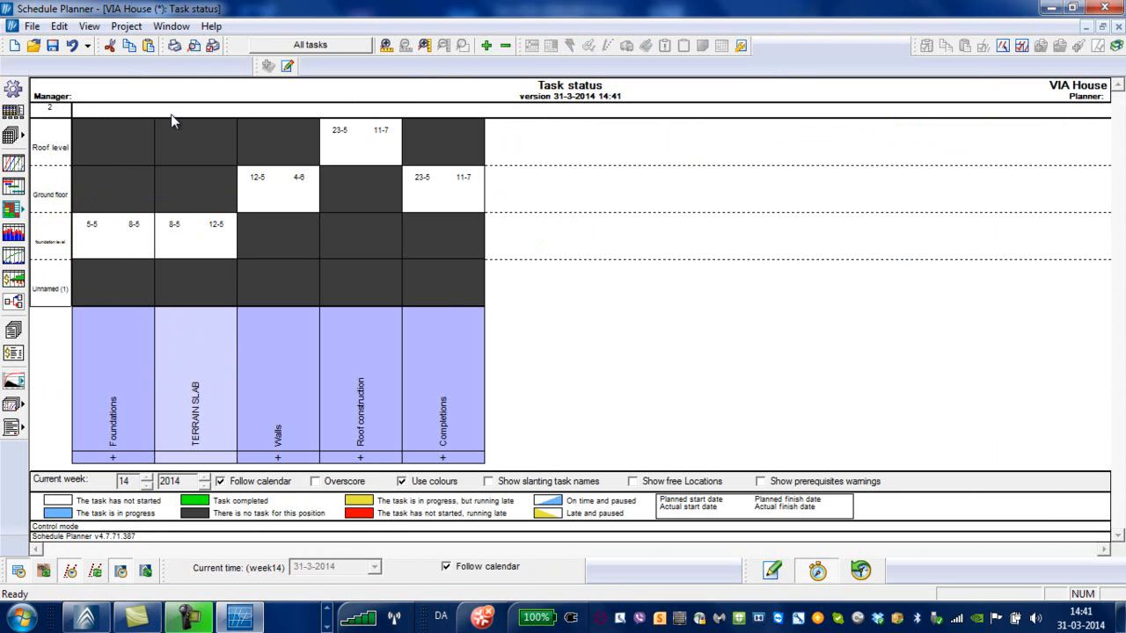
left_click(387, 46)
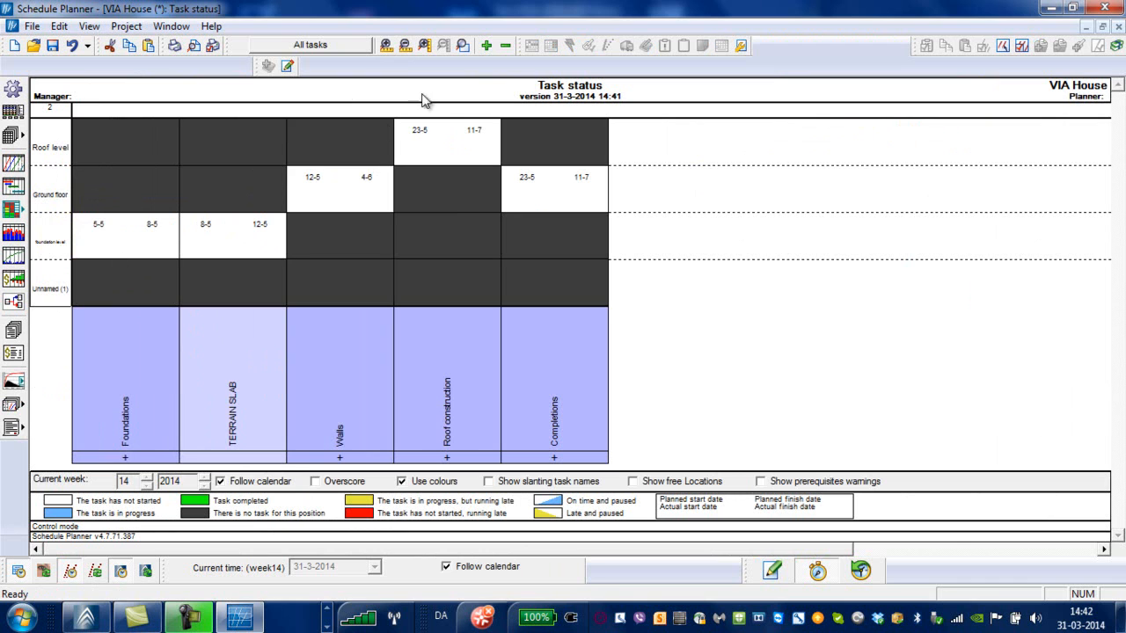
left_click(387, 46)
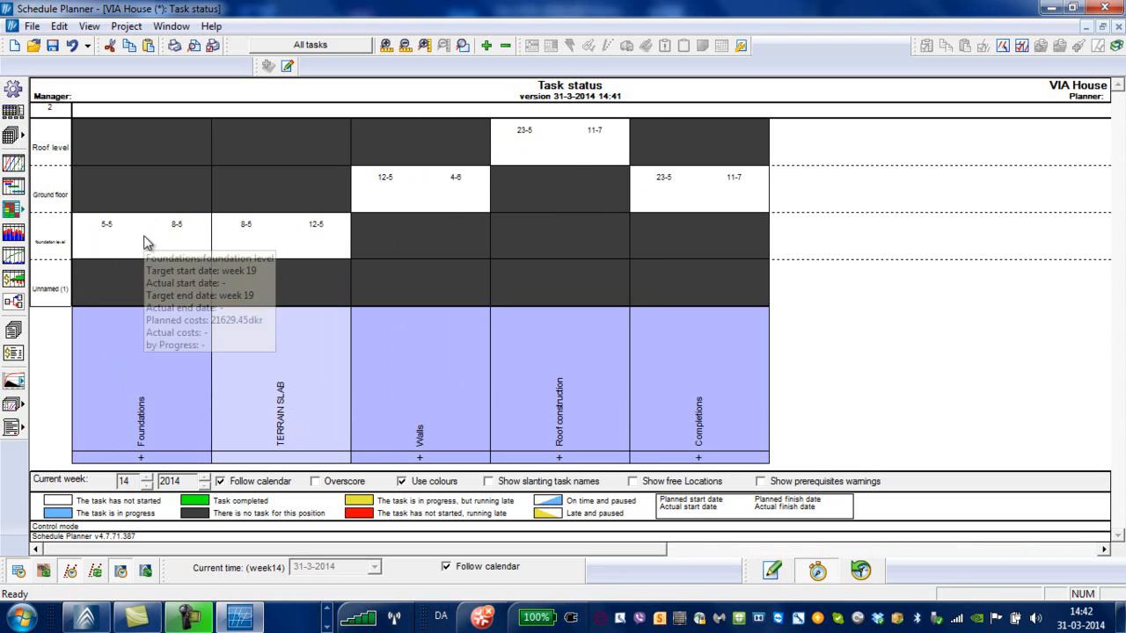
Record the actual start of the outer wall foundations at foundation level as 5-5-2014, hour 7.
mouse_move(255, 243)
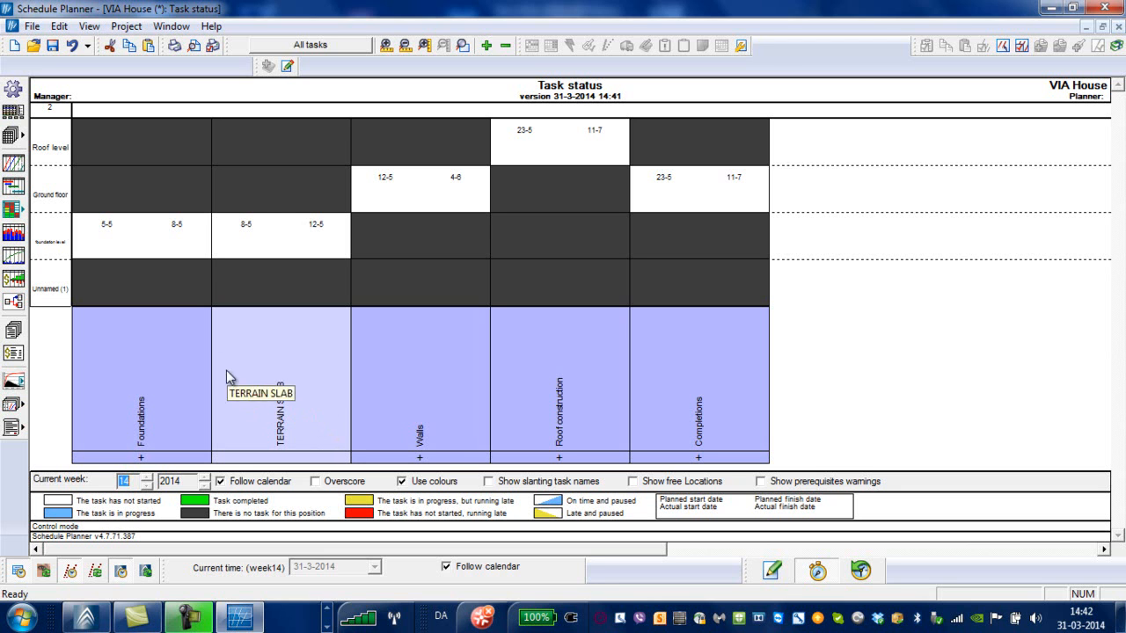
double_click(179, 253)
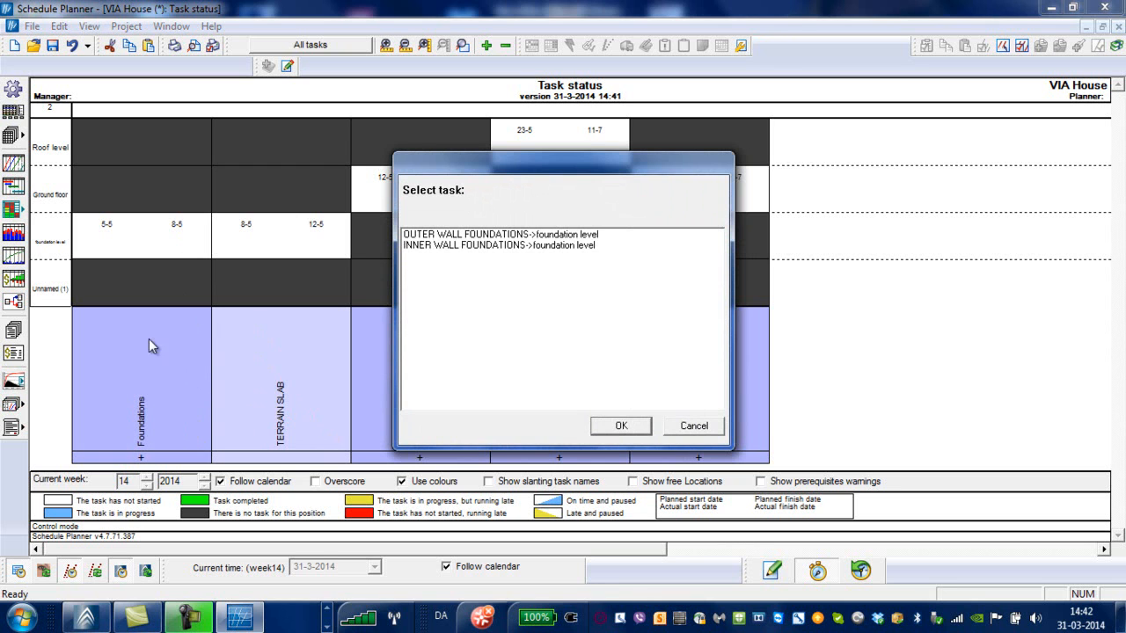
left_click(451, 234)
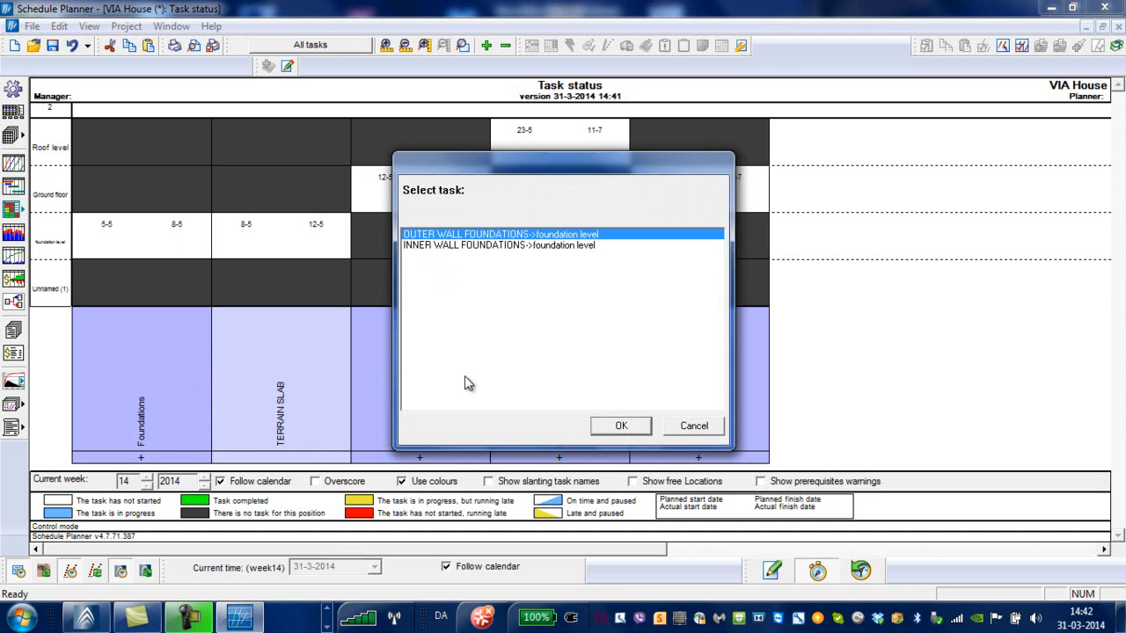
left_click(617, 429)
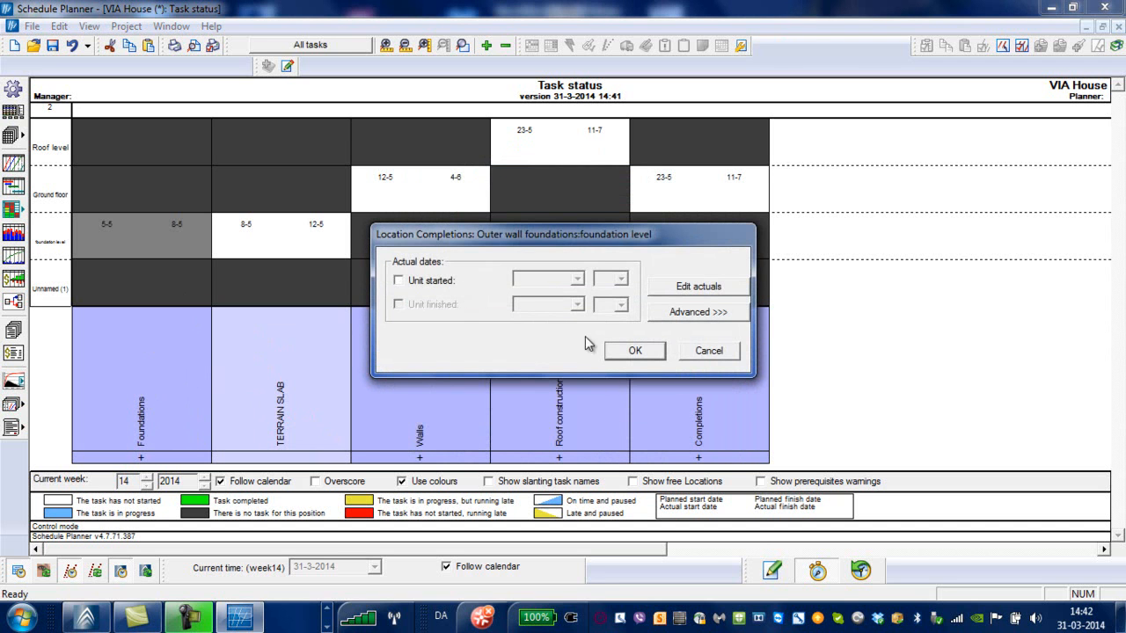
left_click(398, 280)
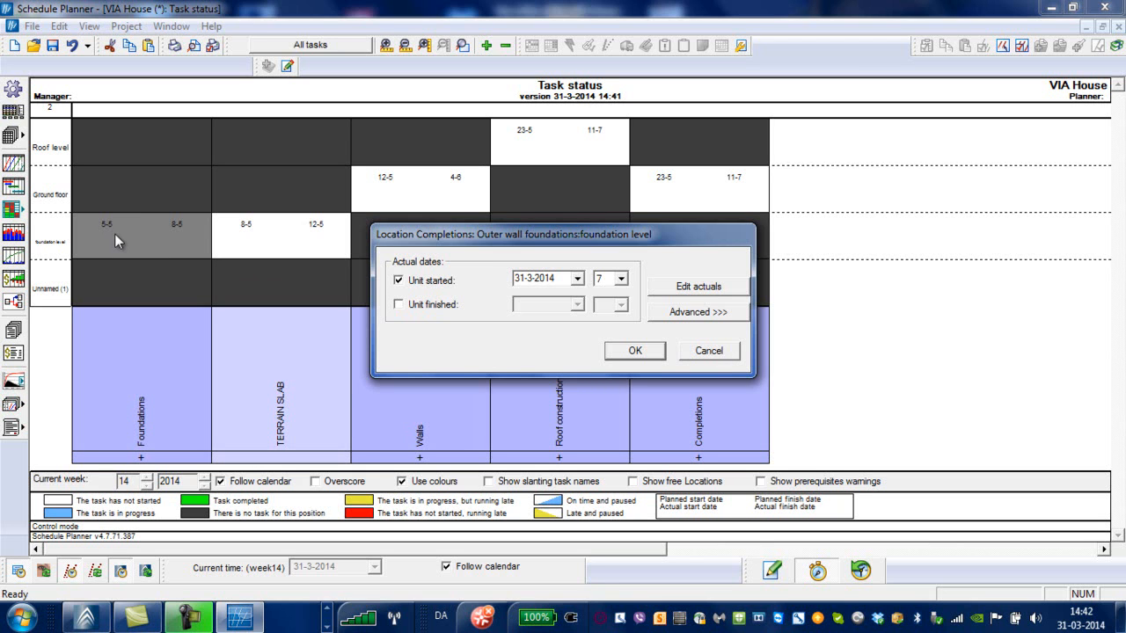
left_click(577, 279)
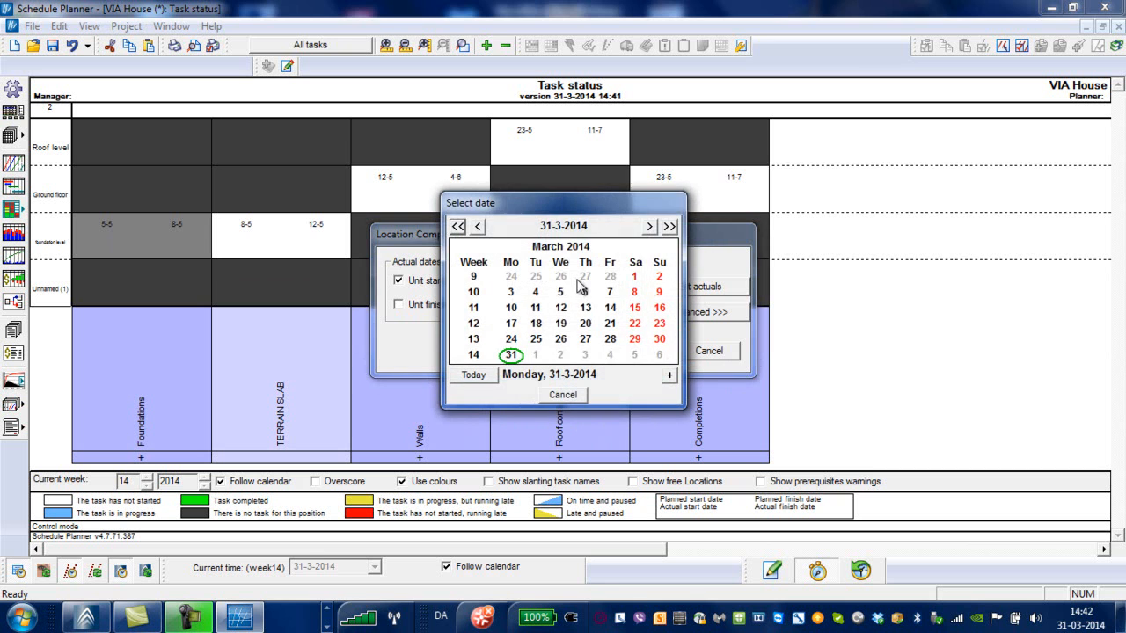
left_click(649, 227)
left_click(650, 227)
left_click(511, 292)
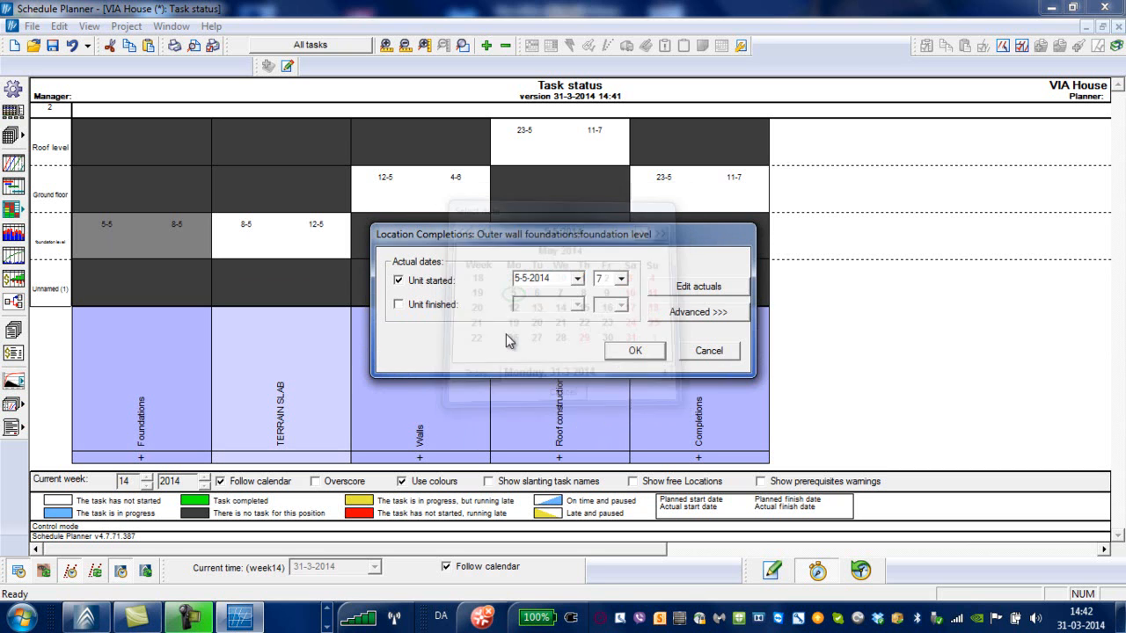
left_click(606, 280)
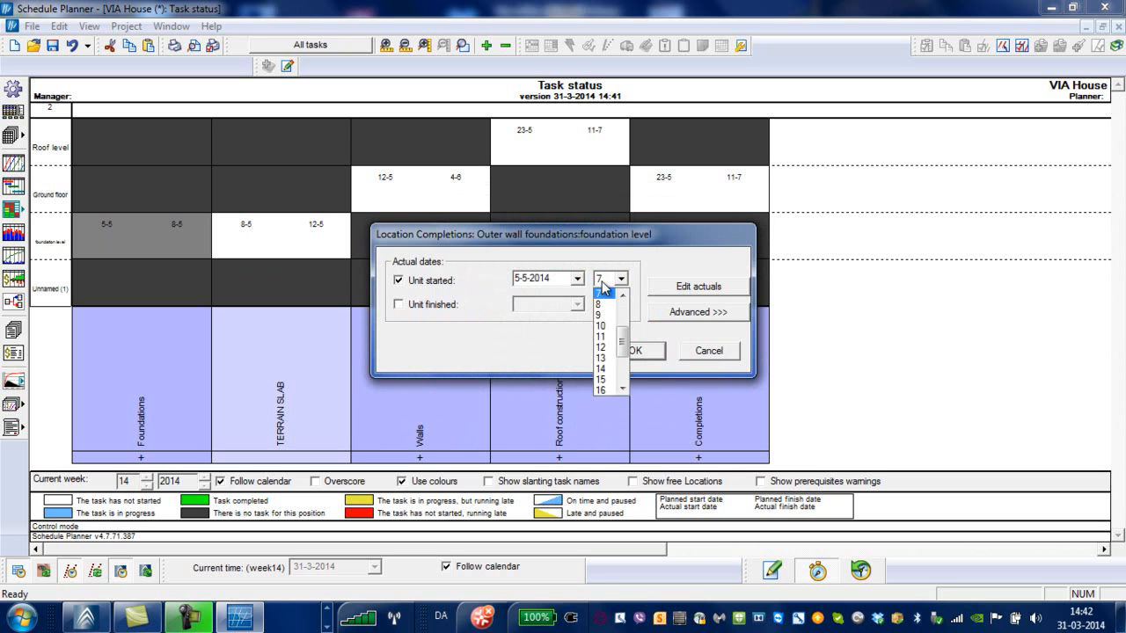
left_click(603, 292)
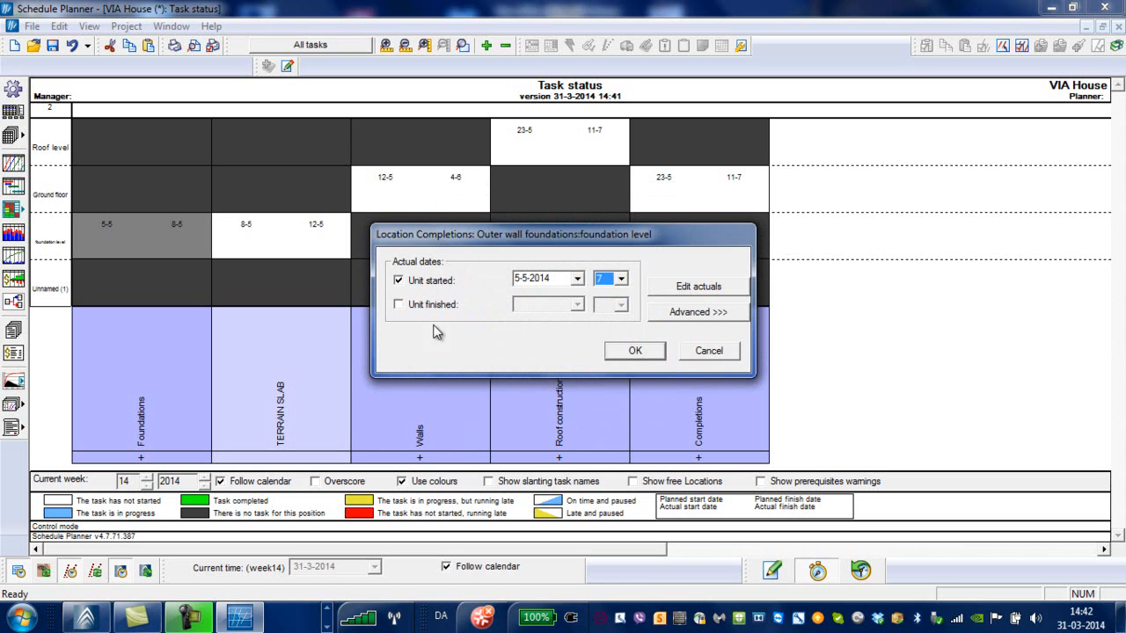
Record the actual finish of the outer wall foundations at foundation level as 8-5-2014, hour 16.
left_click(399, 304)
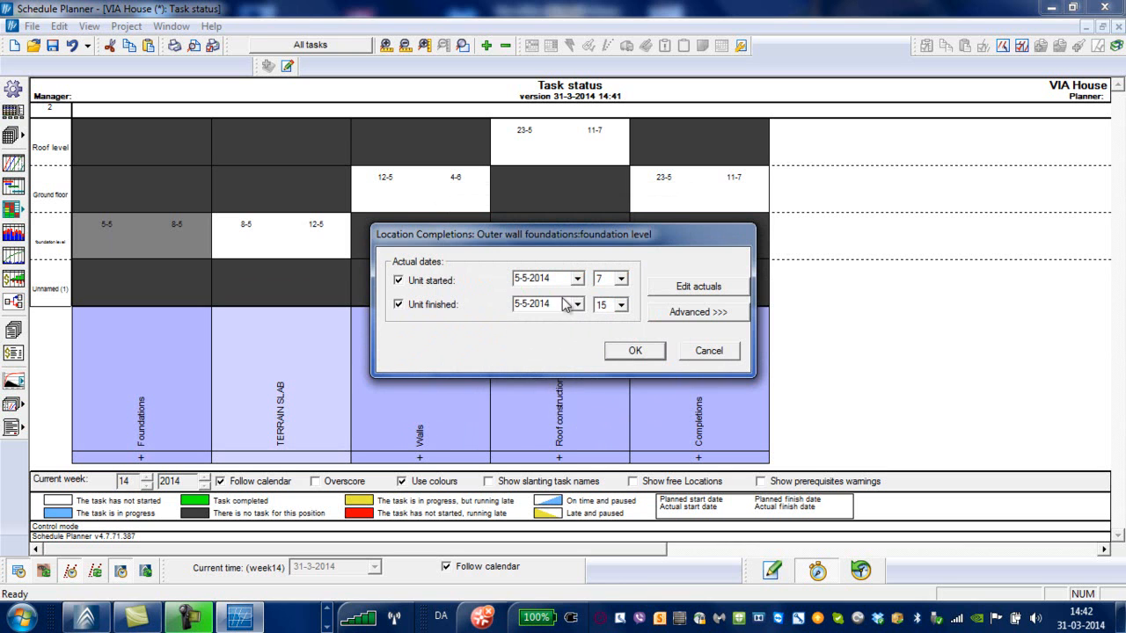
left_click(622, 304)
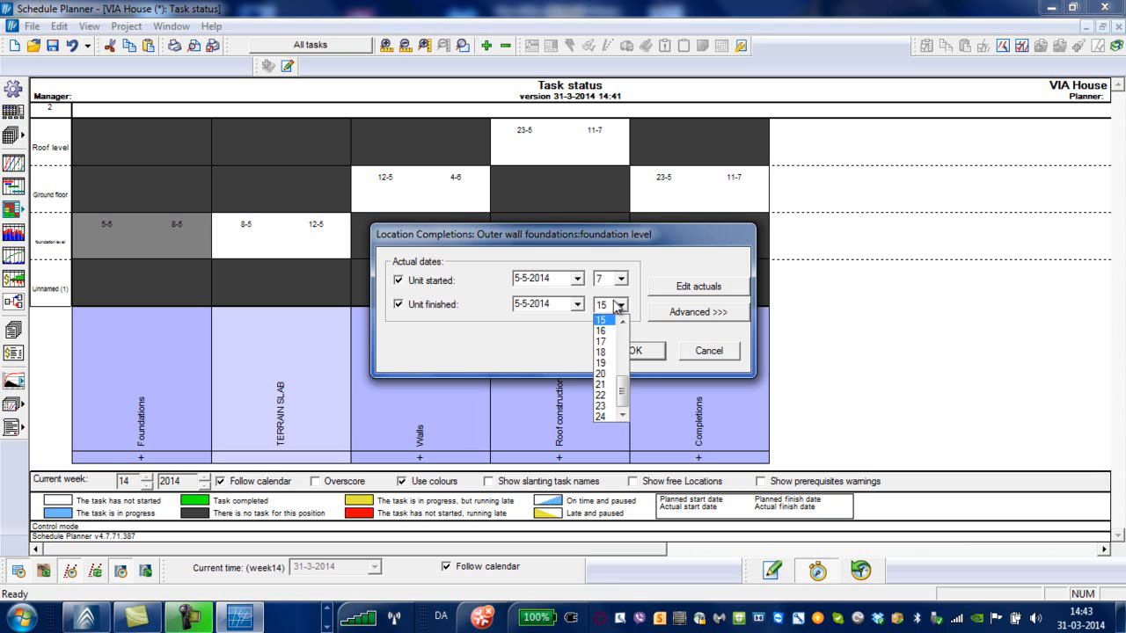
left_click(611, 332)
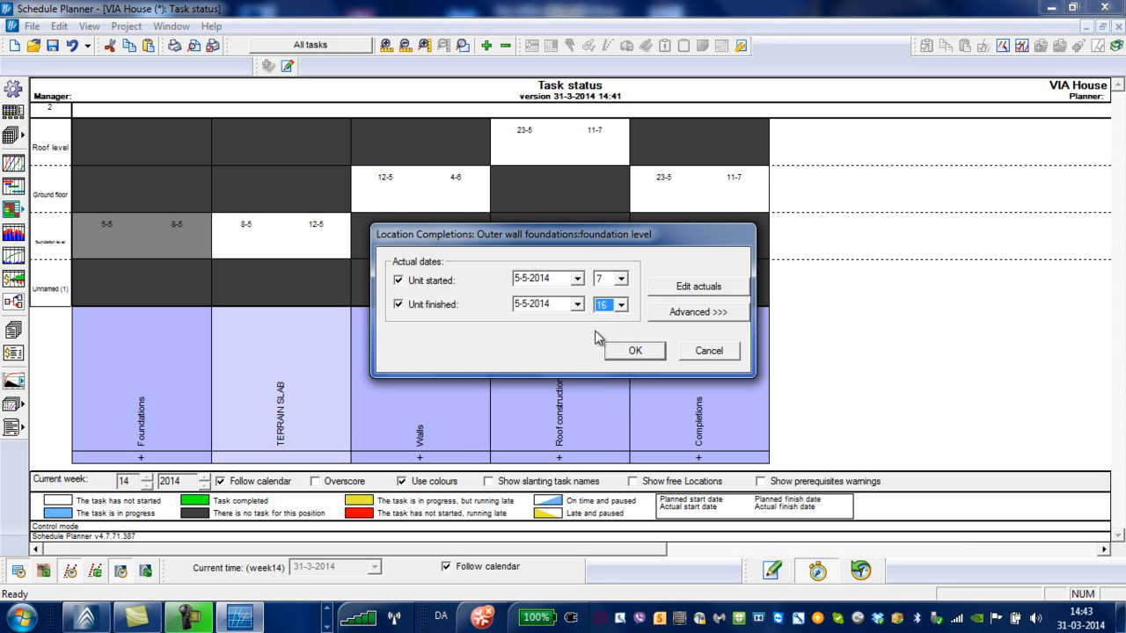
left_click(577, 304)
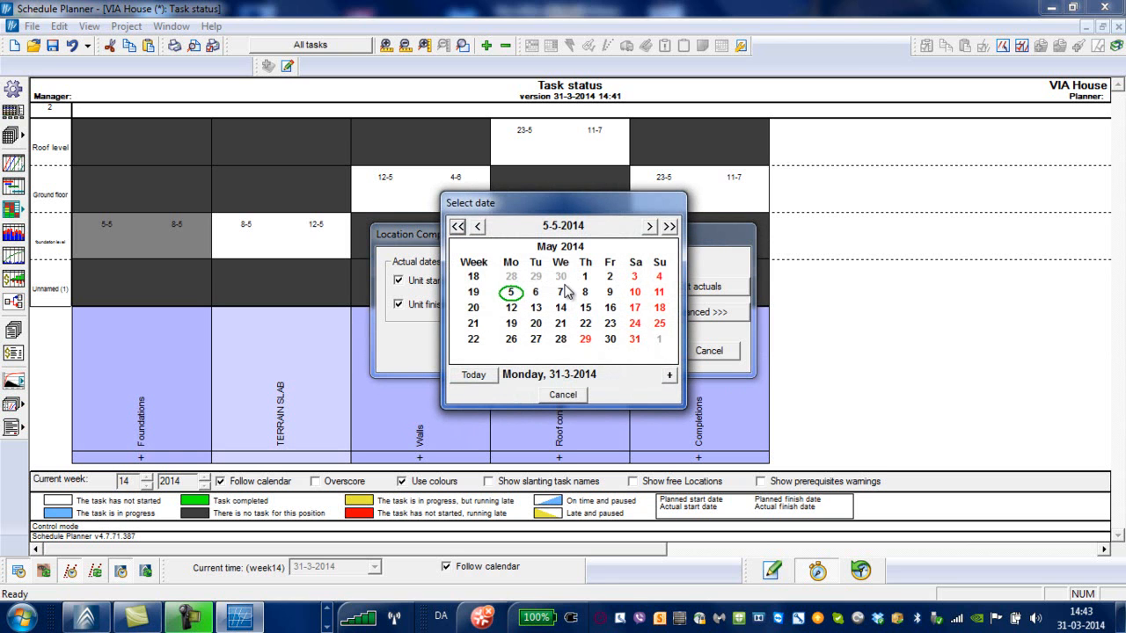
left_click(586, 296)
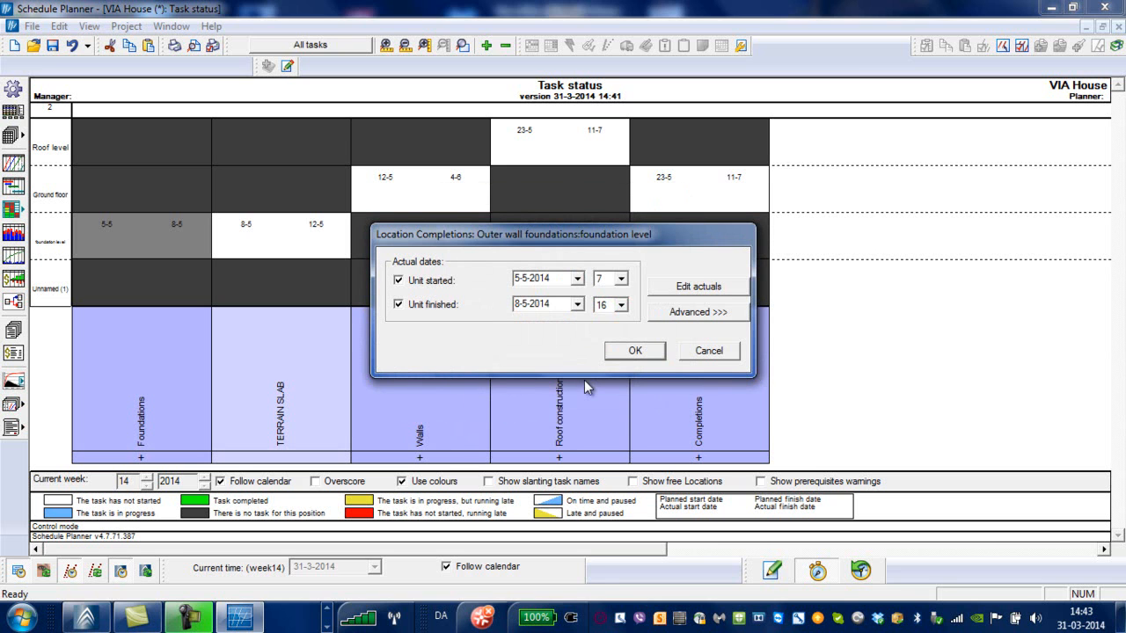
left_click(635, 351)
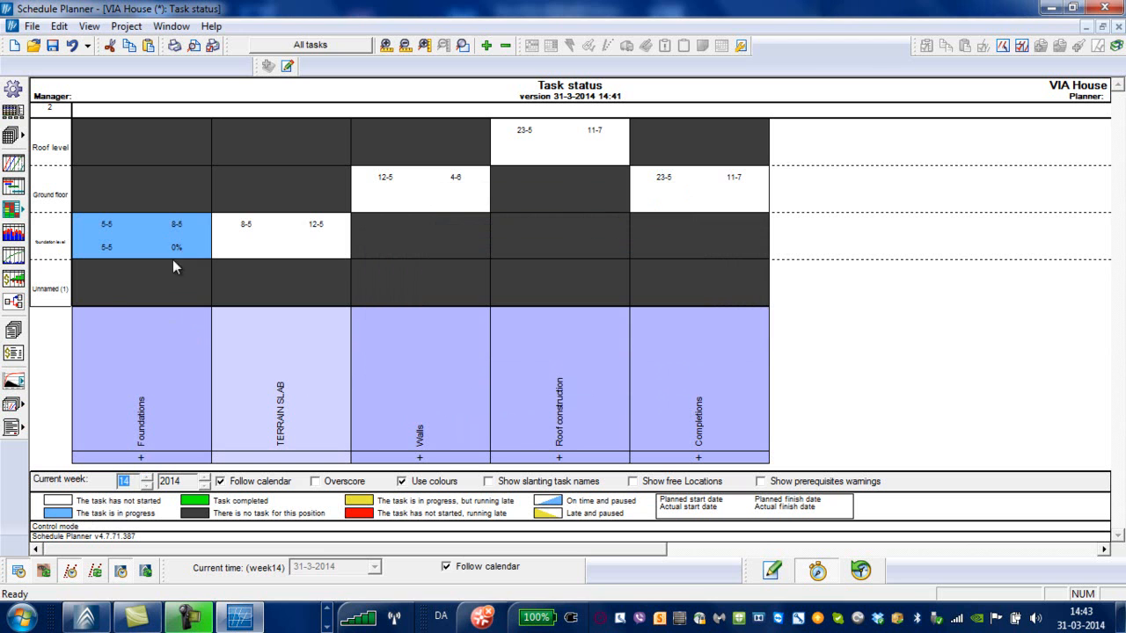
Return to the flowline view and compare the actual and forecast lines with the target plan.
left_click(15, 167)
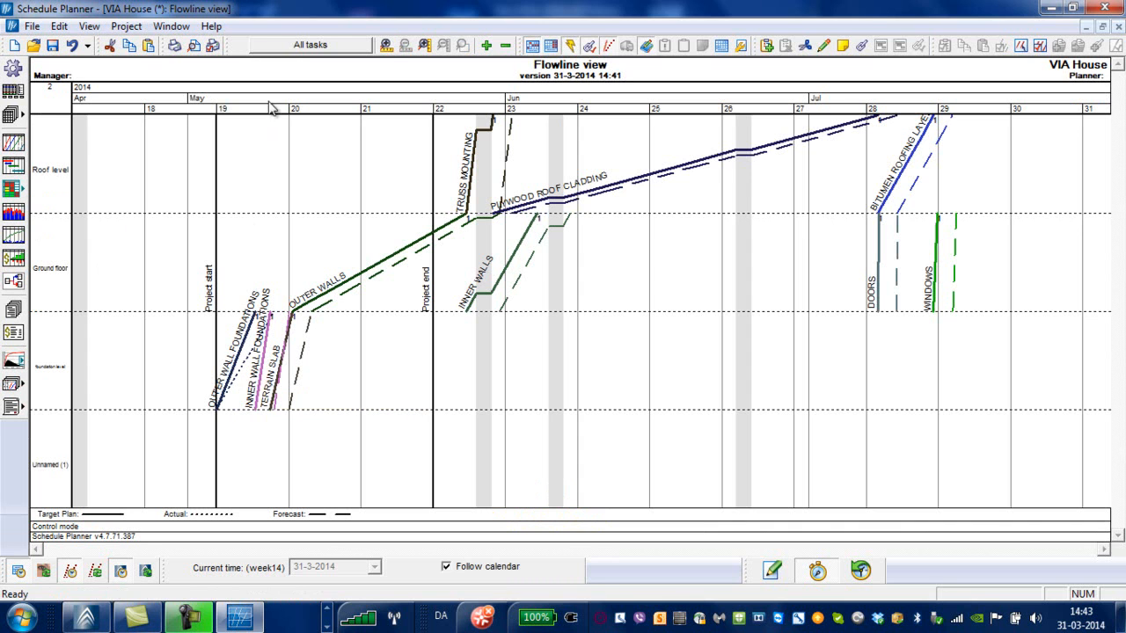
left_click(386, 45)
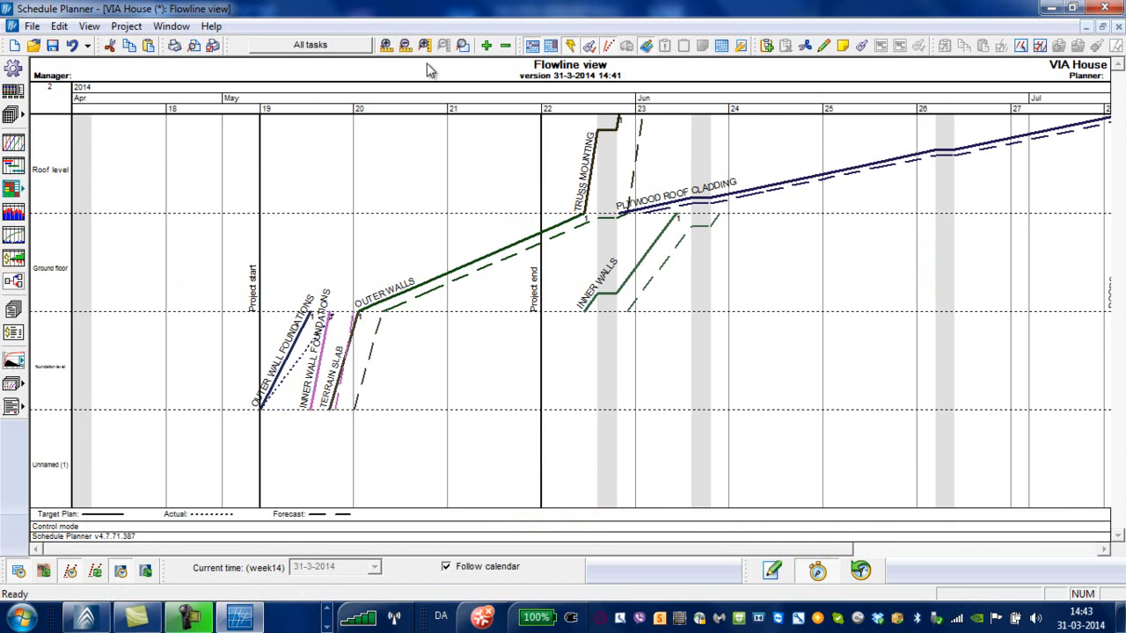
left_click(390, 45)
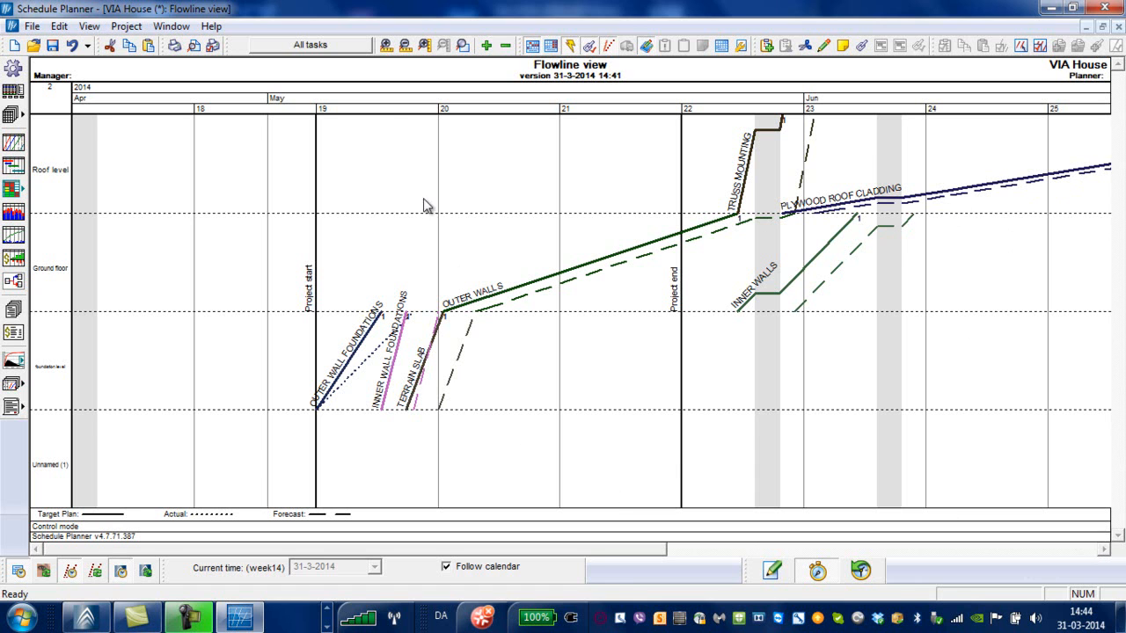
left_click(404, 46)
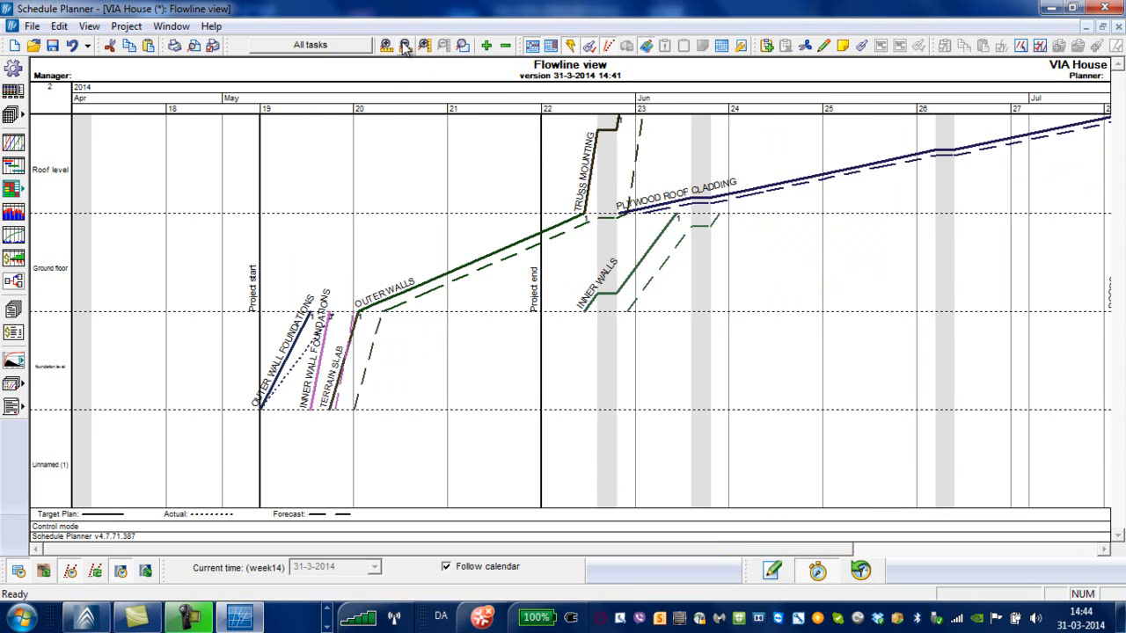
left_click(405, 46)
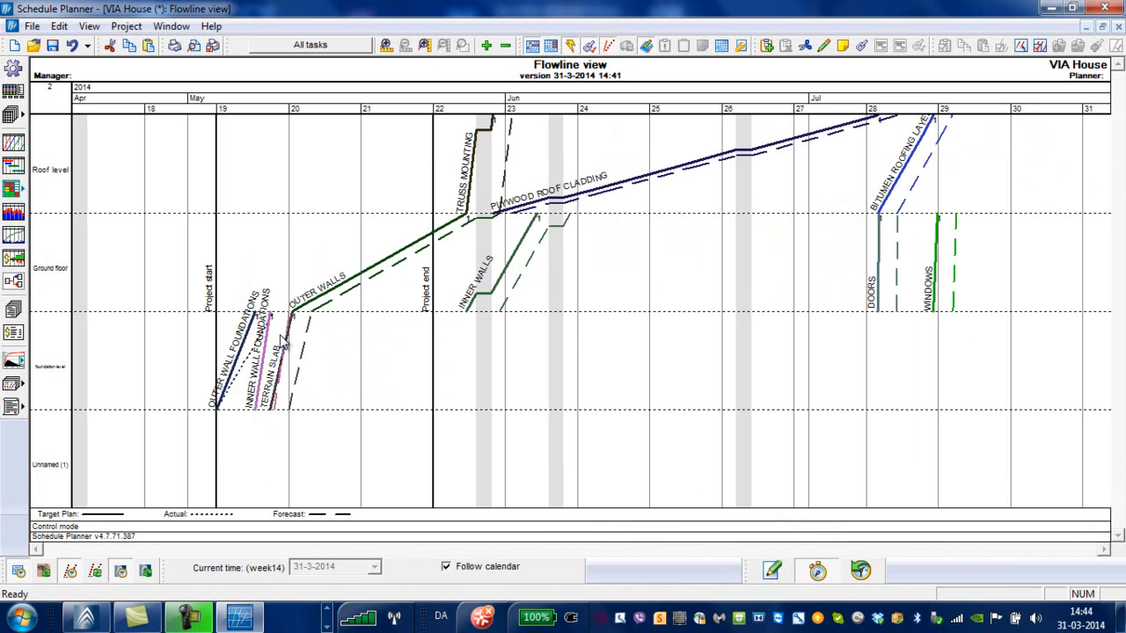
Set the lowest timeline row of the flowline view to show days.
right_click(262, 114)
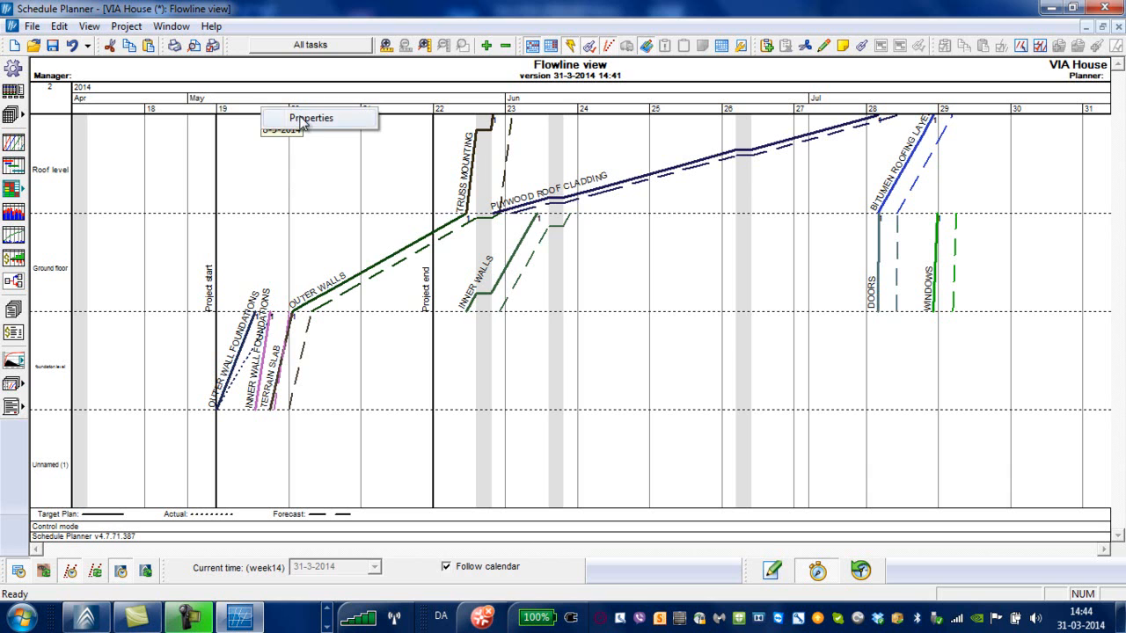
left_click(301, 116)
left_click(492, 321)
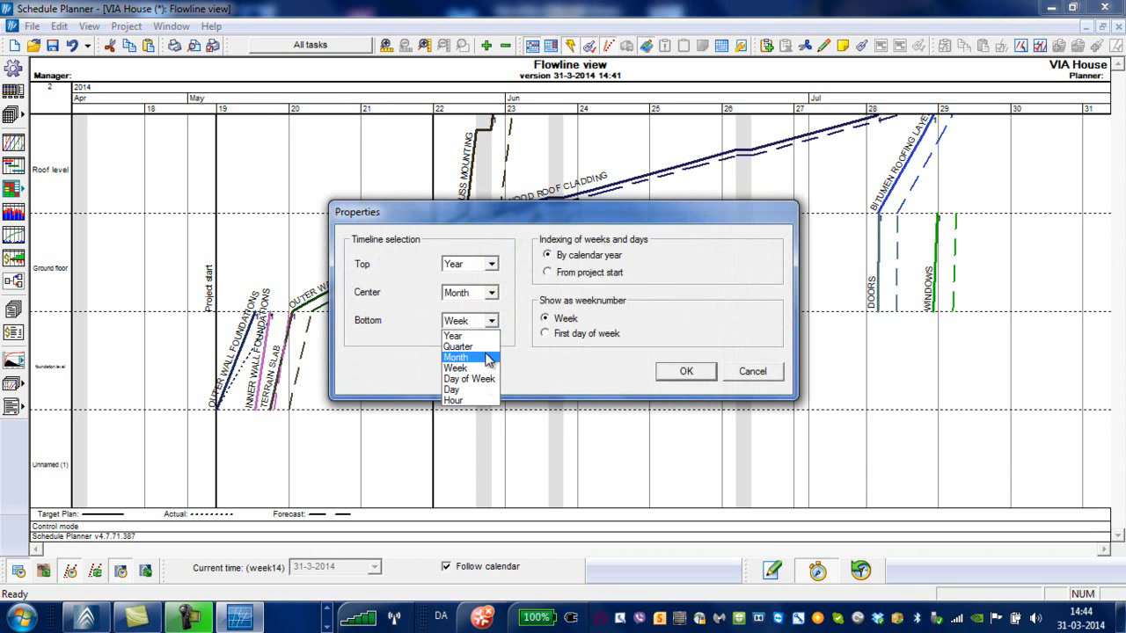
left_click(464, 390)
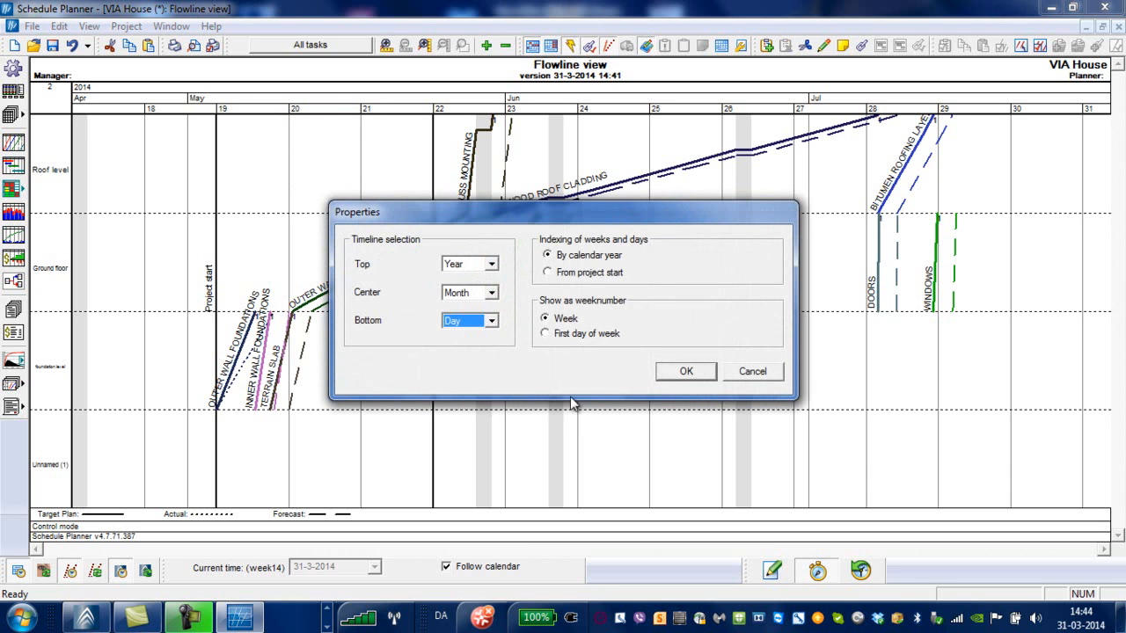
left_click(689, 371)
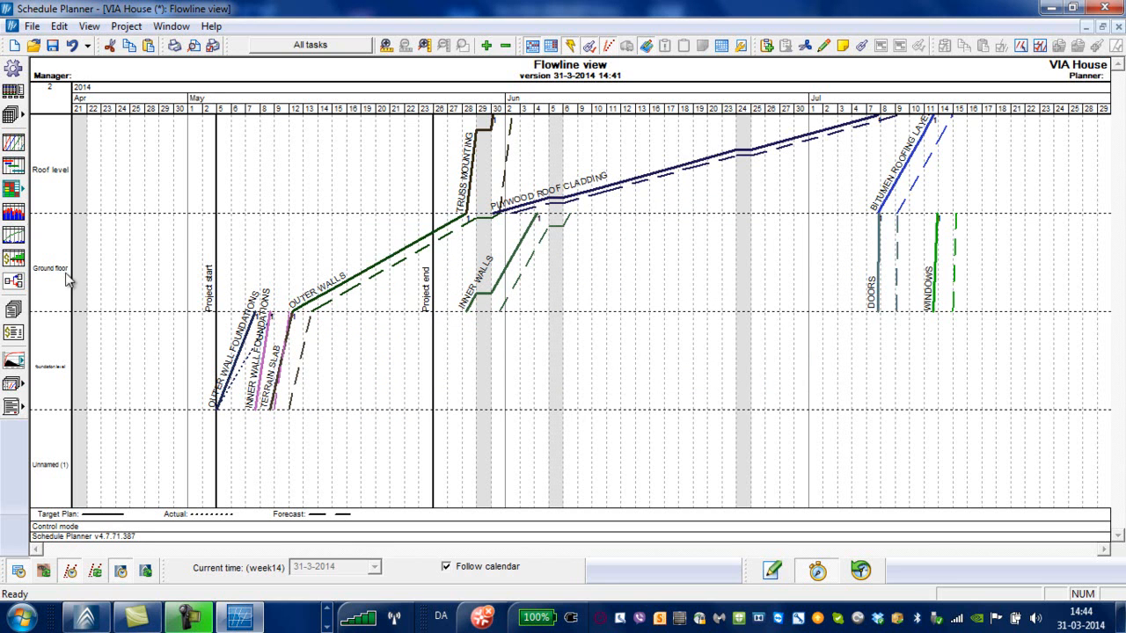
In the schedule task control chart, set the actual start of the terrain slab at foundation level to 9-5-2014, hour 7.
left_click(13, 188)
left_click(67, 188)
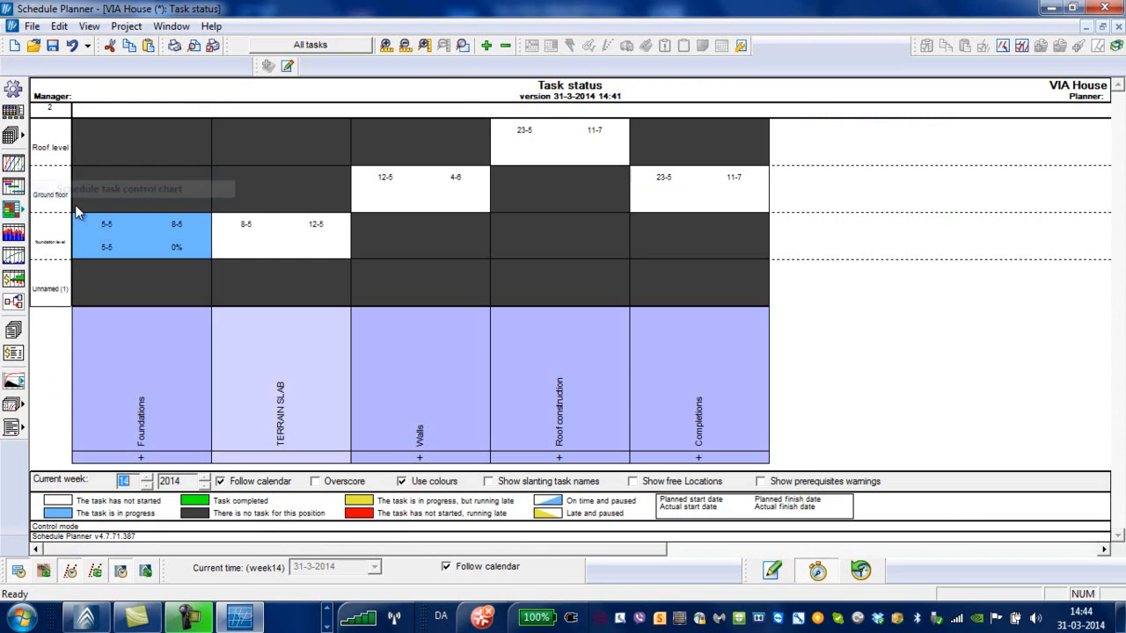
mouse_move(288, 246)
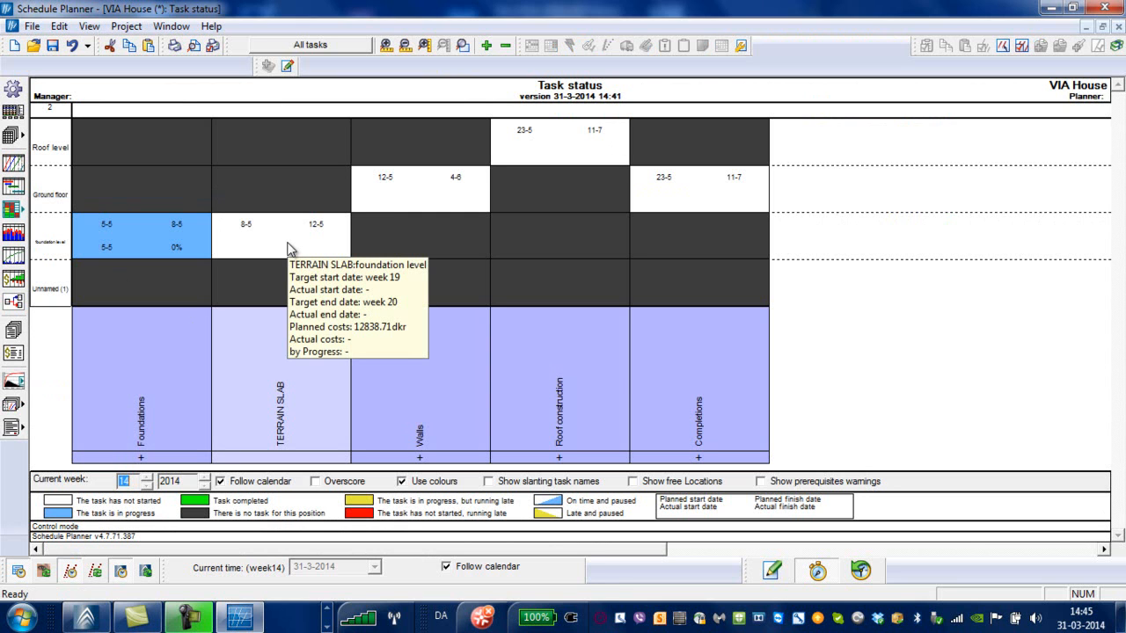
double_click(287, 246)
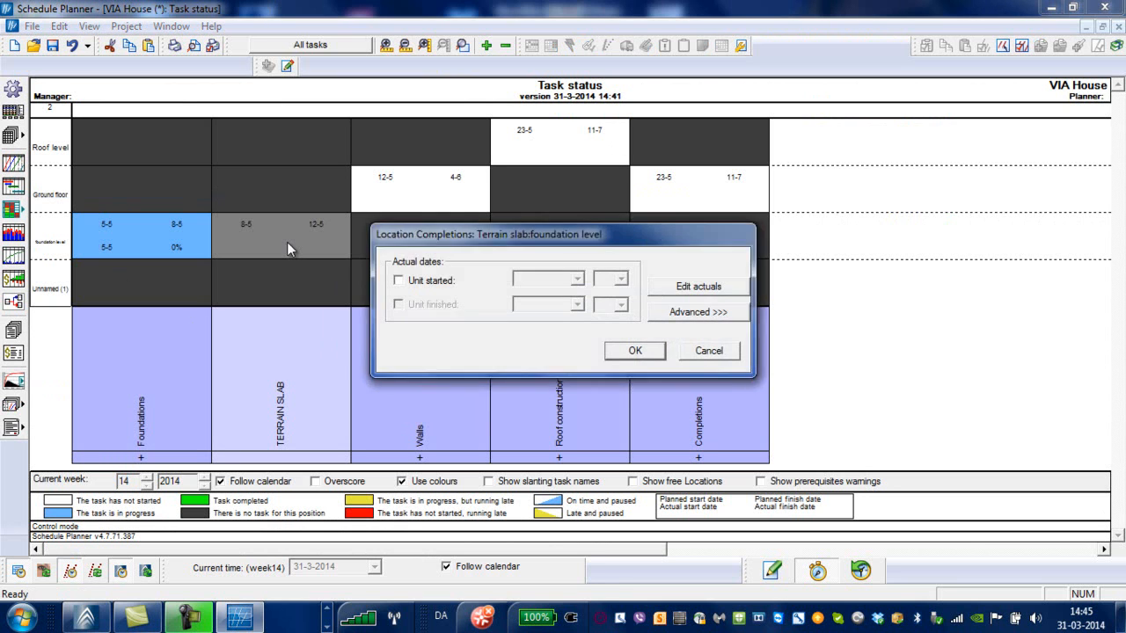
left_click(399, 280)
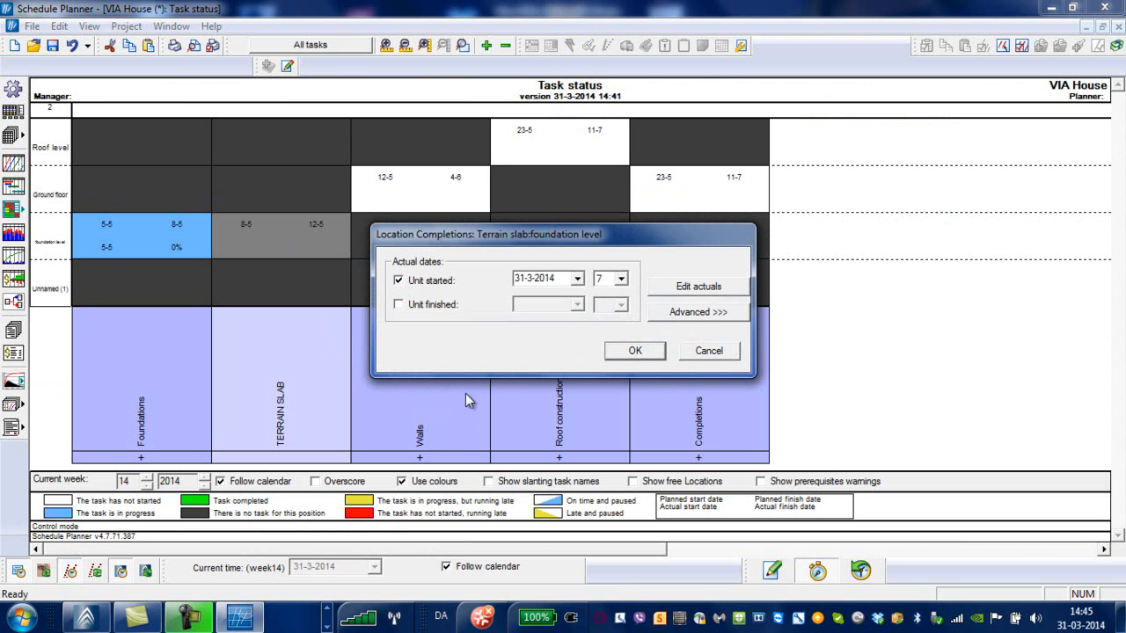
left_click(580, 279)
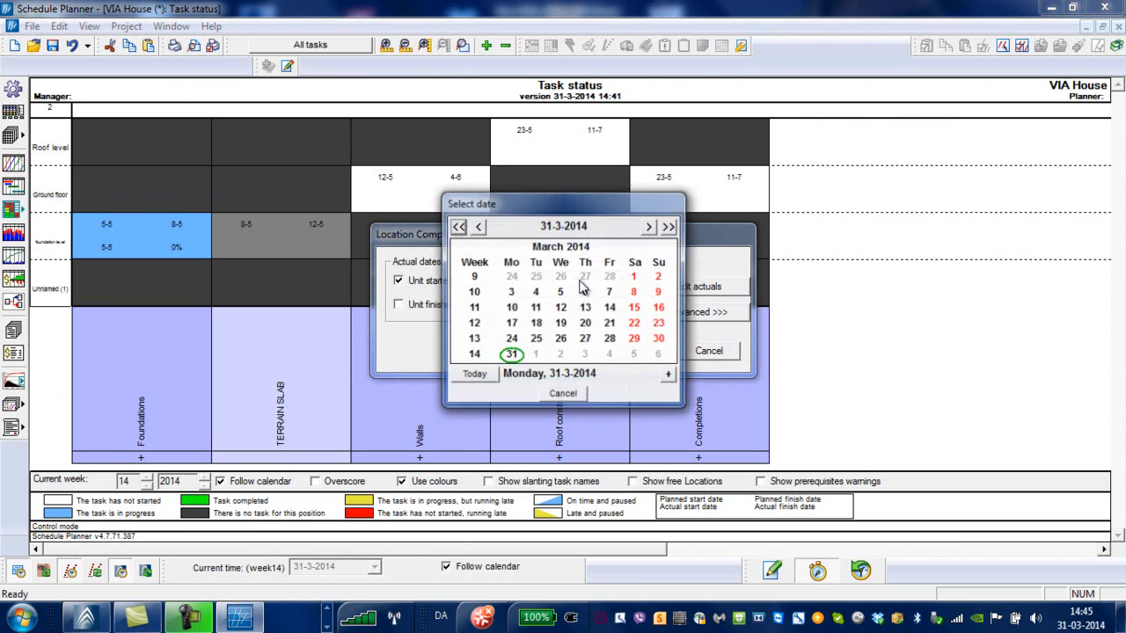
left_click(650, 227)
left_click(650, 227)
left_click(587, 294)
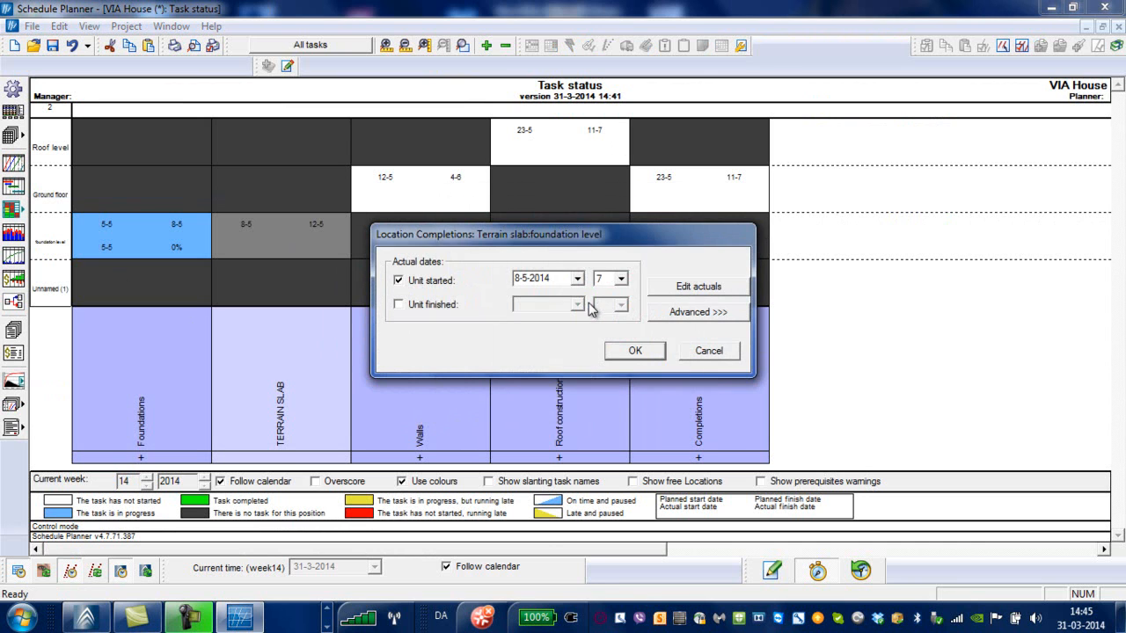
left_click(621, 279)
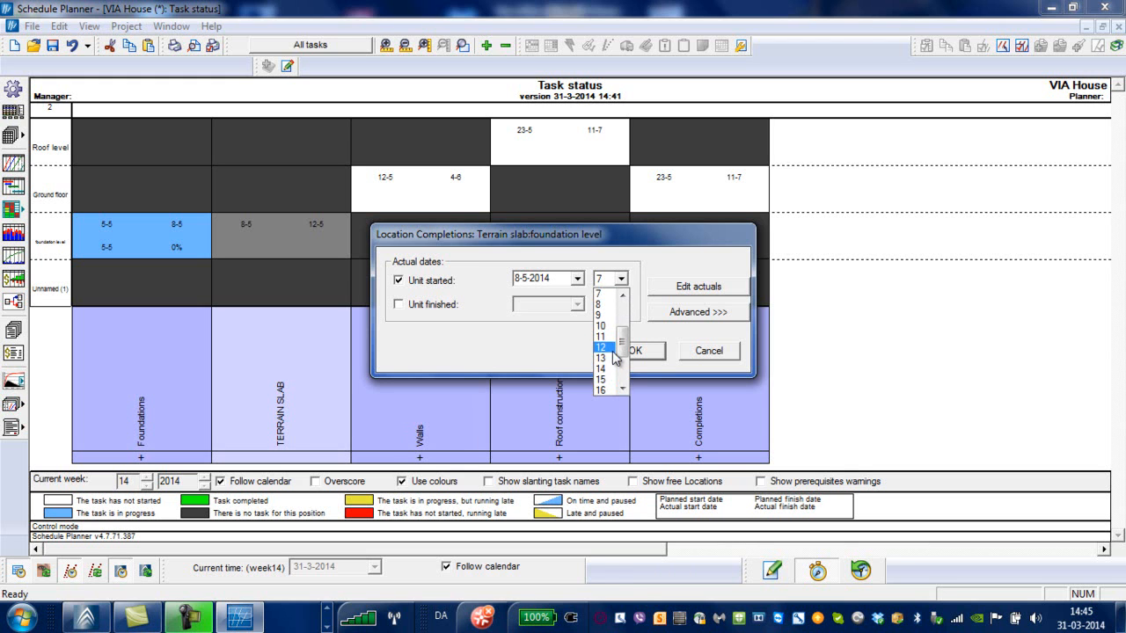
left_click(579, 280)
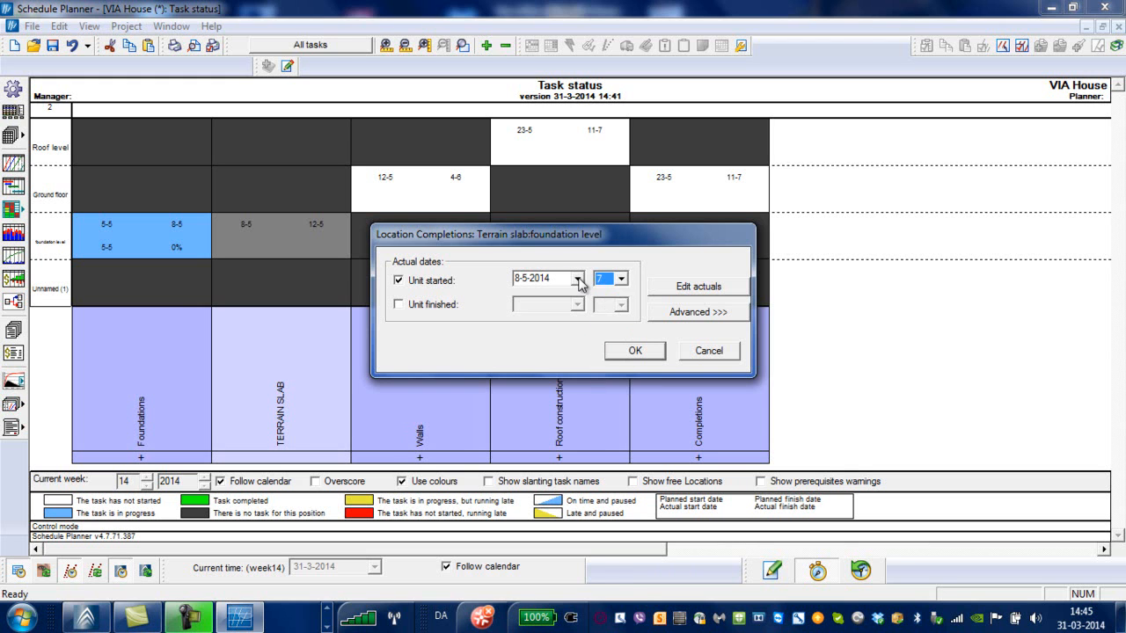
left_click(579, 280)
left_click(613, 302)
Add a progress actual of 50% to the terrain slab's event history and save the completion data.
left_click(678, 314)
left_click(499, 331)
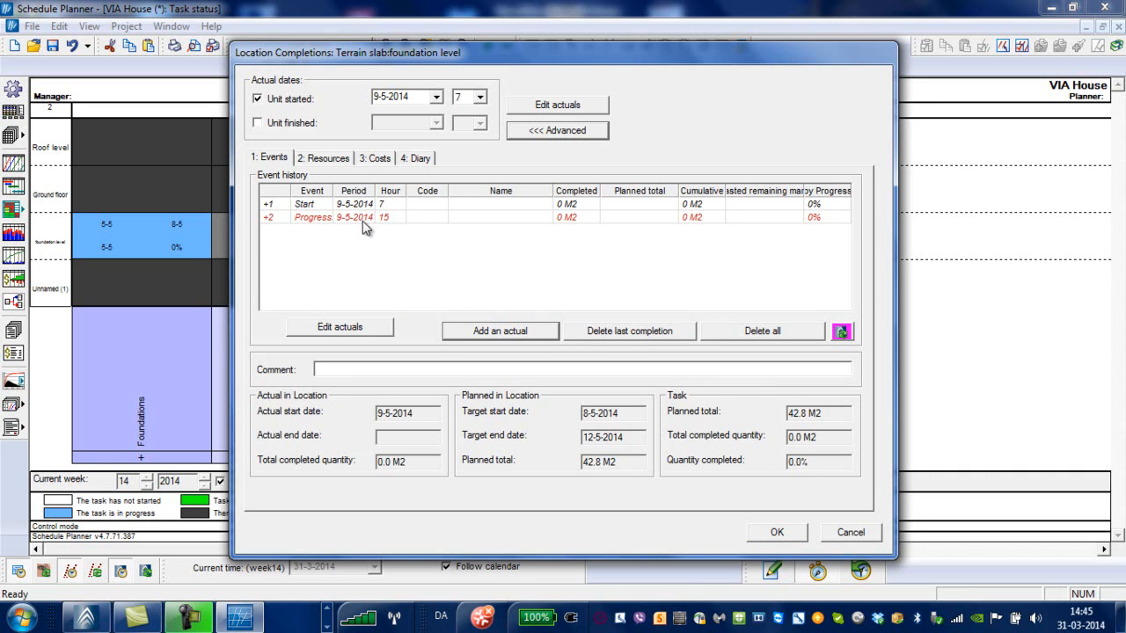
left_click(809, 220)
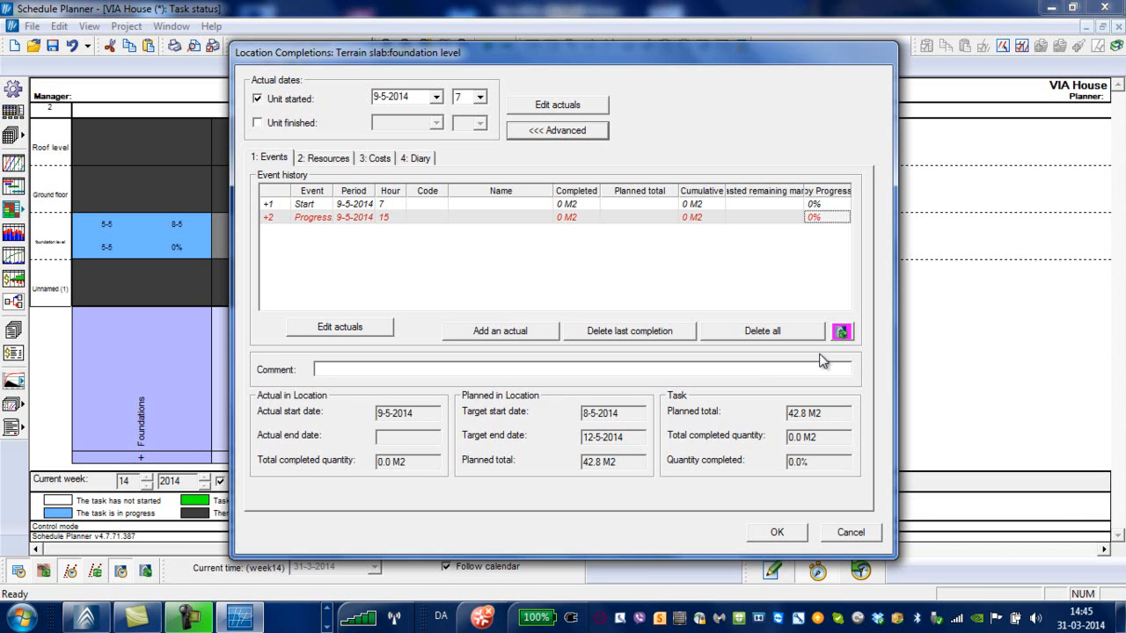
type("5")
left_click(777, 533)
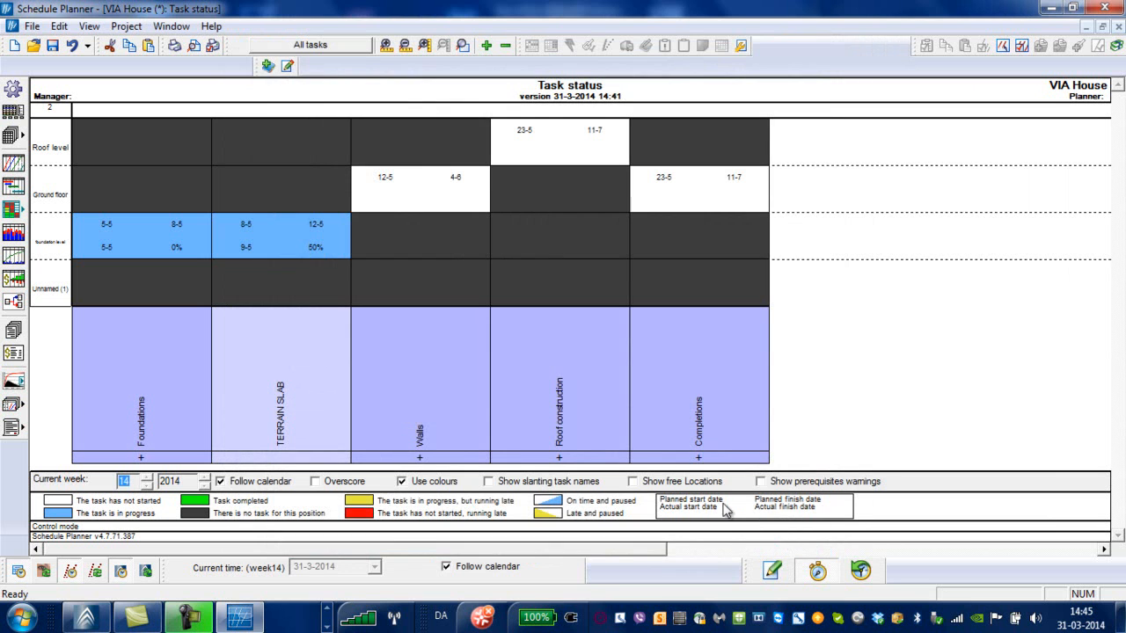
Review the forecast in the flowline view and the payments in the cash flow view, ending back in the flowline view.
left_click(13, 163)
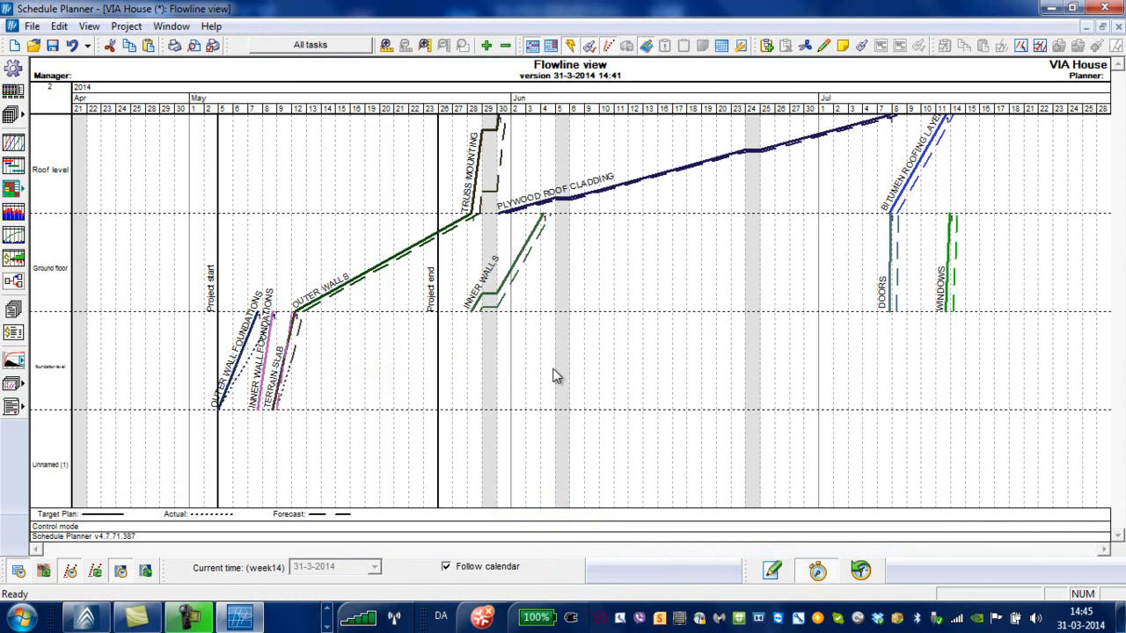
left_click(15, 262)
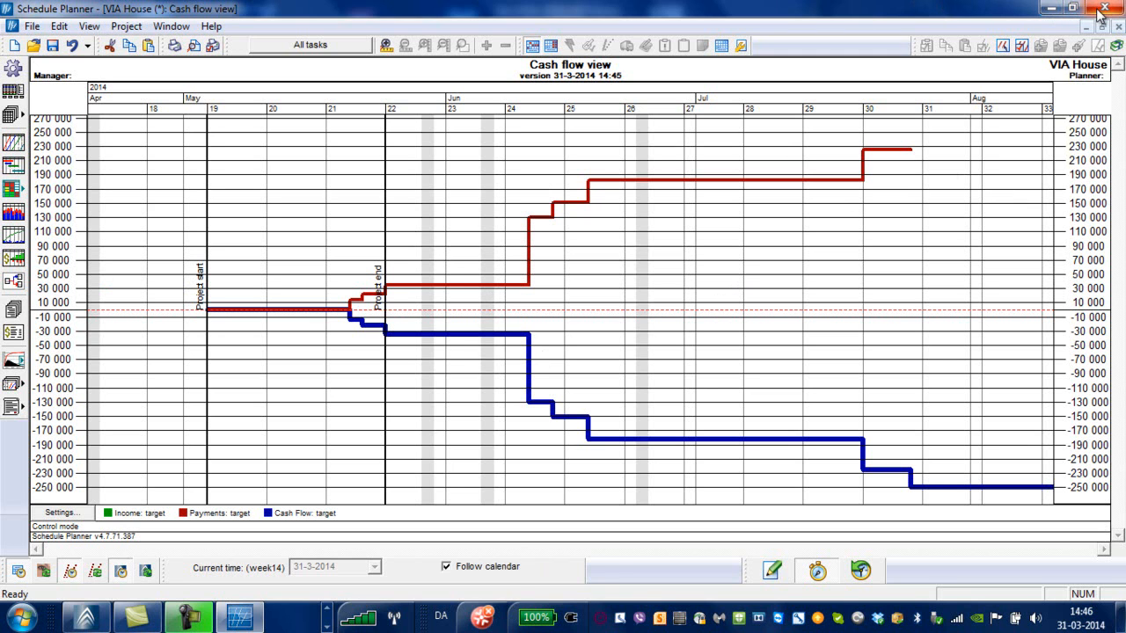
left_click(14, 140)
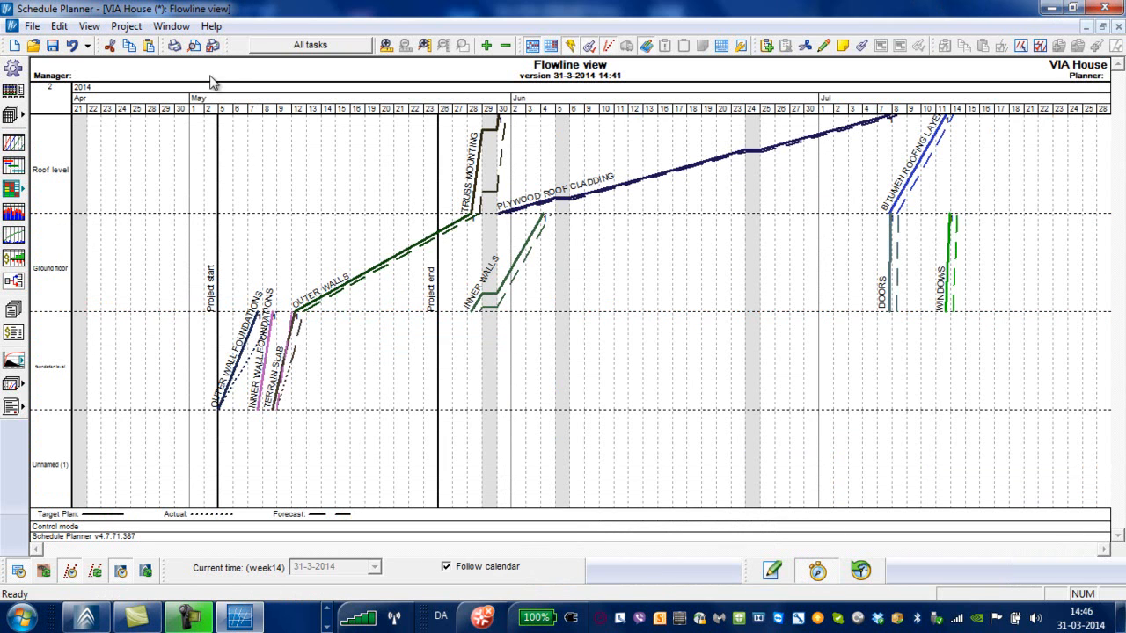
Review the holidays and worktime settings of the project calendar and close the calendar editor.
left_click(59, 26)
mouse_move(126, 27)
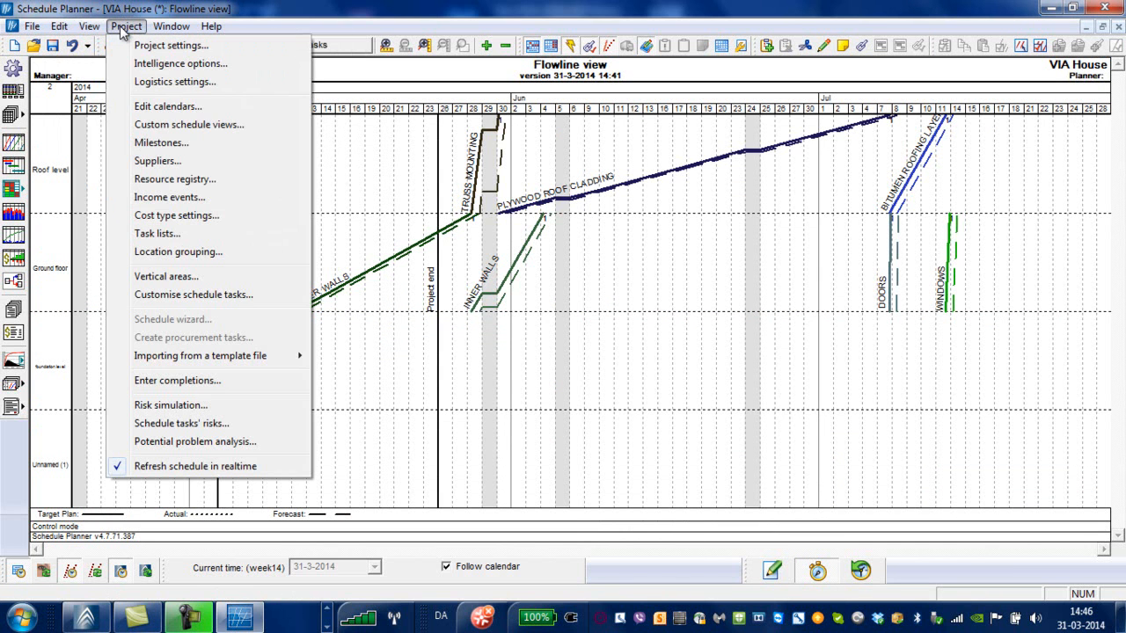
left_click(156, 106)
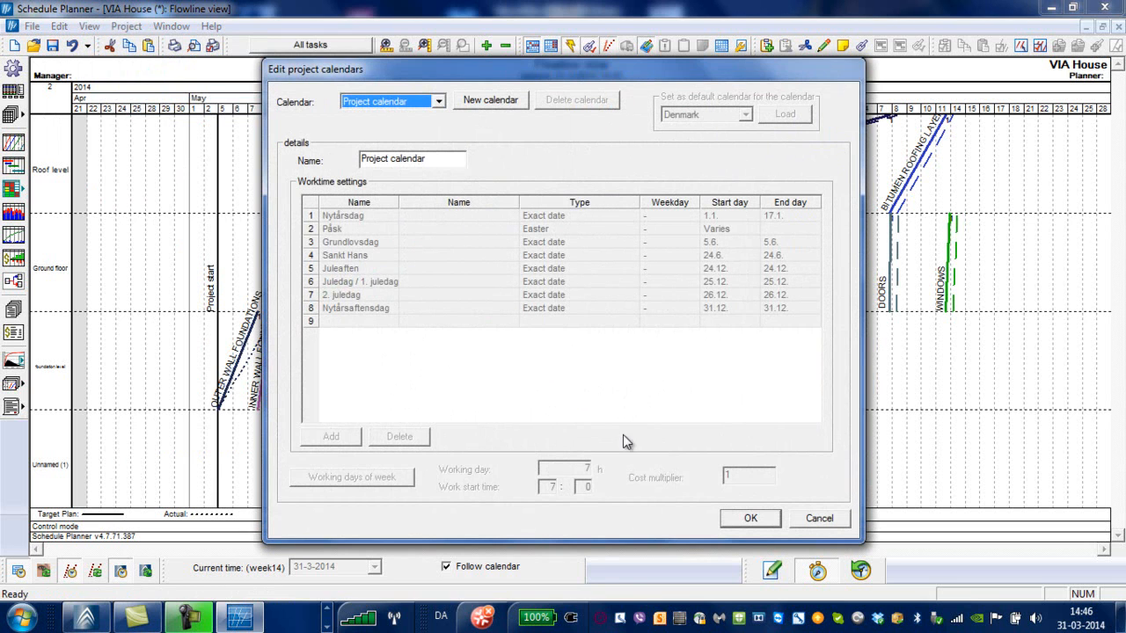
left_click(752, 518)
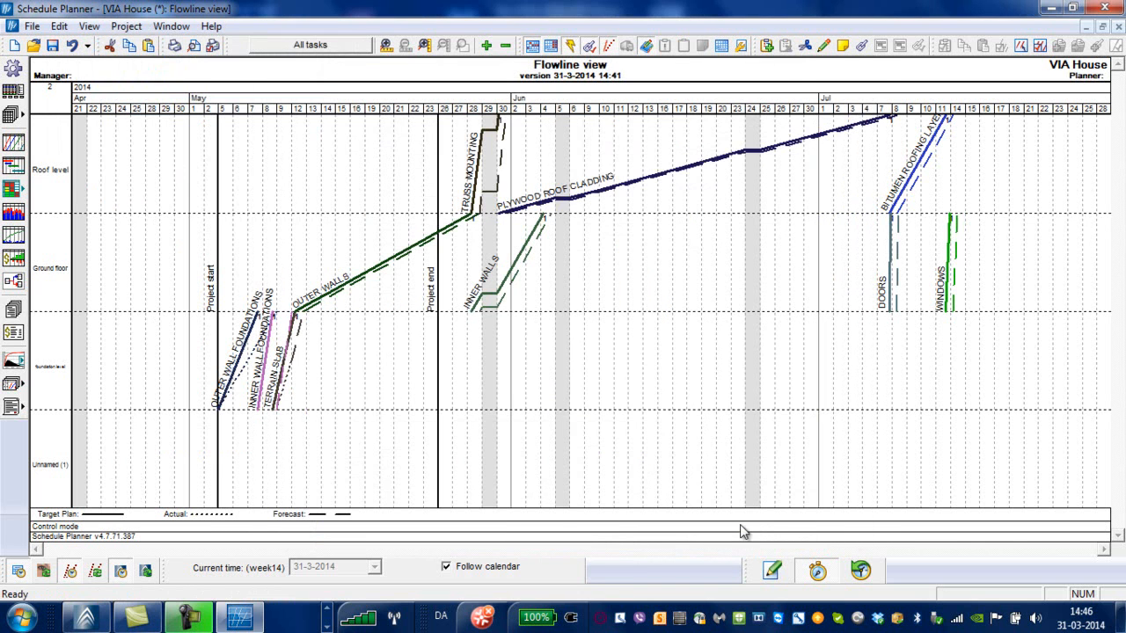